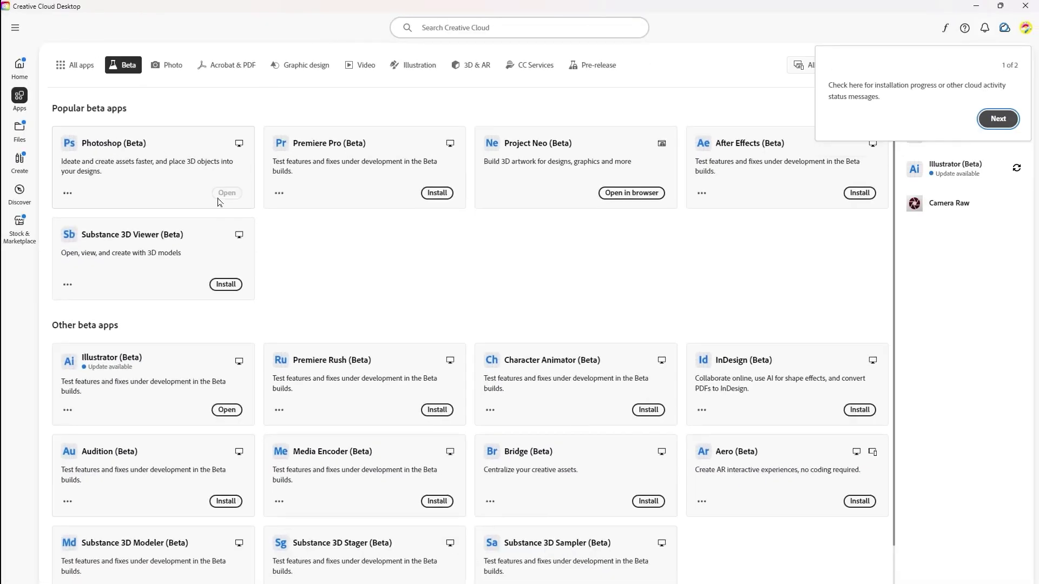
Launch Photoshop (Beta) and generate more Generative Fill variations for the photo
{"action": "left_click", "coordinate": [225, 194]}
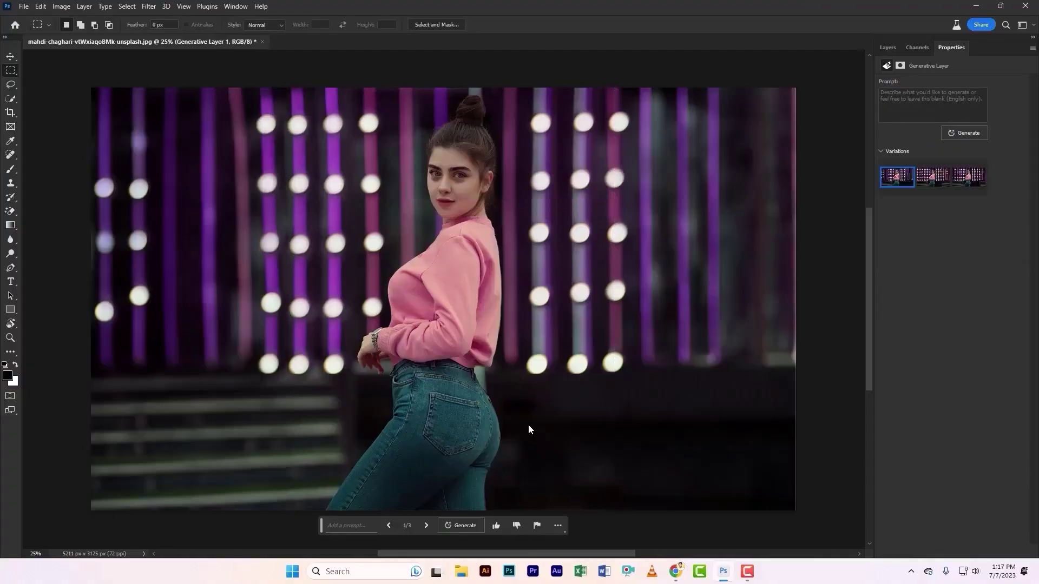
{"action": "left_click", "coordinate": [457, 526]}
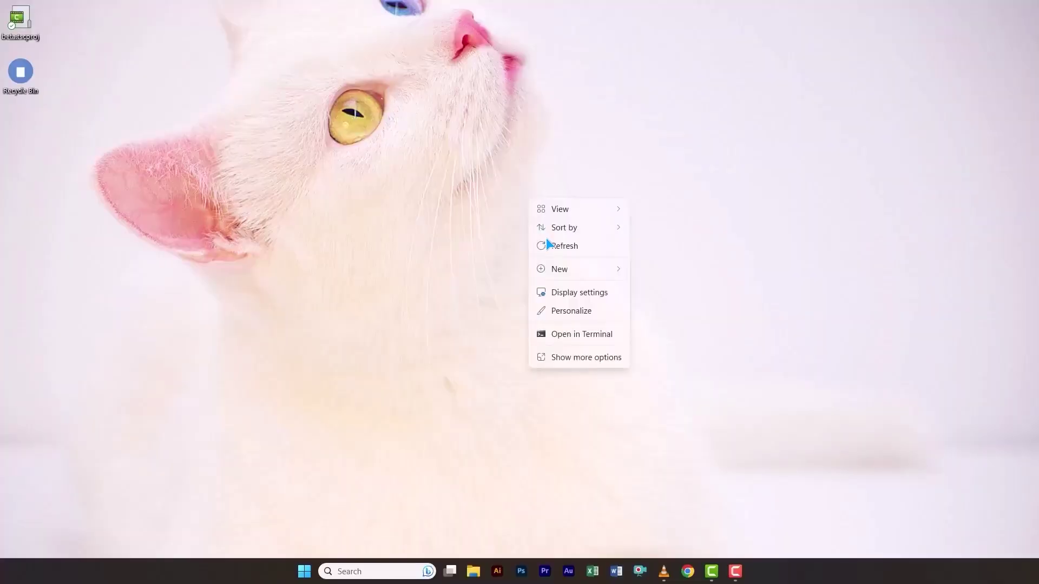
Launch Chrome, add a new profile and start creating a personal Google account
{"action": "left_click", "coordinate": [566, 277]}
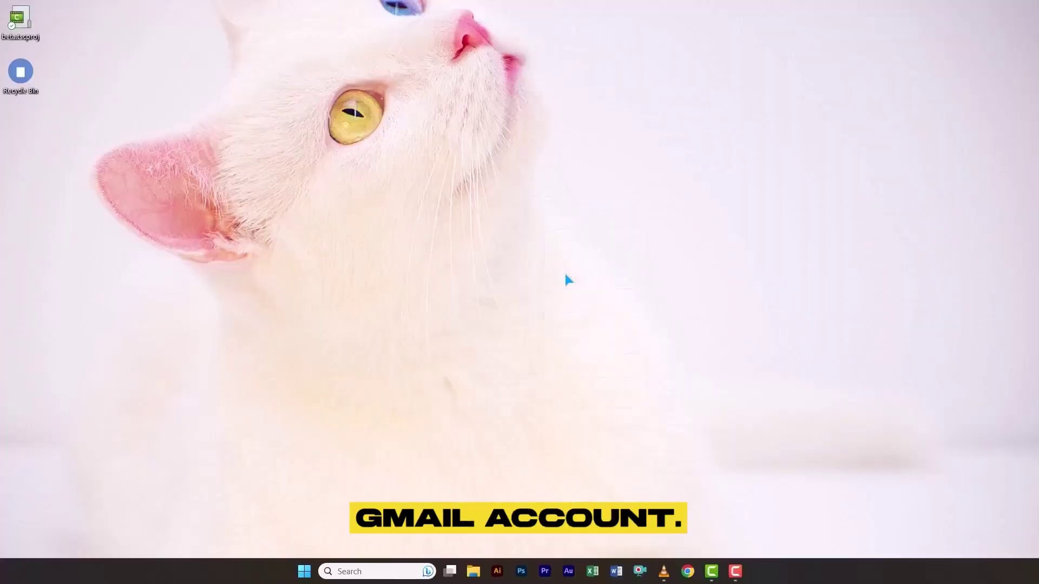
{"action": "left_click", "coordinate": [688, 572]}
{"action": "left_click", "coordinate": [781, 53]}
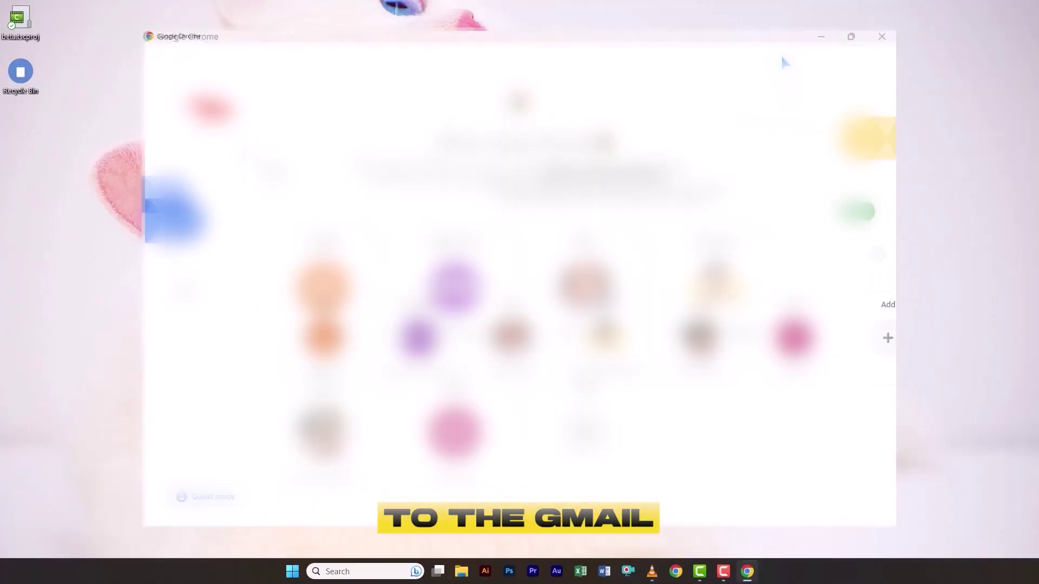
{"action": "left_click", "coordinate": [835, 349]}
{"action": "left_click", "coordinate": [537, 306]}
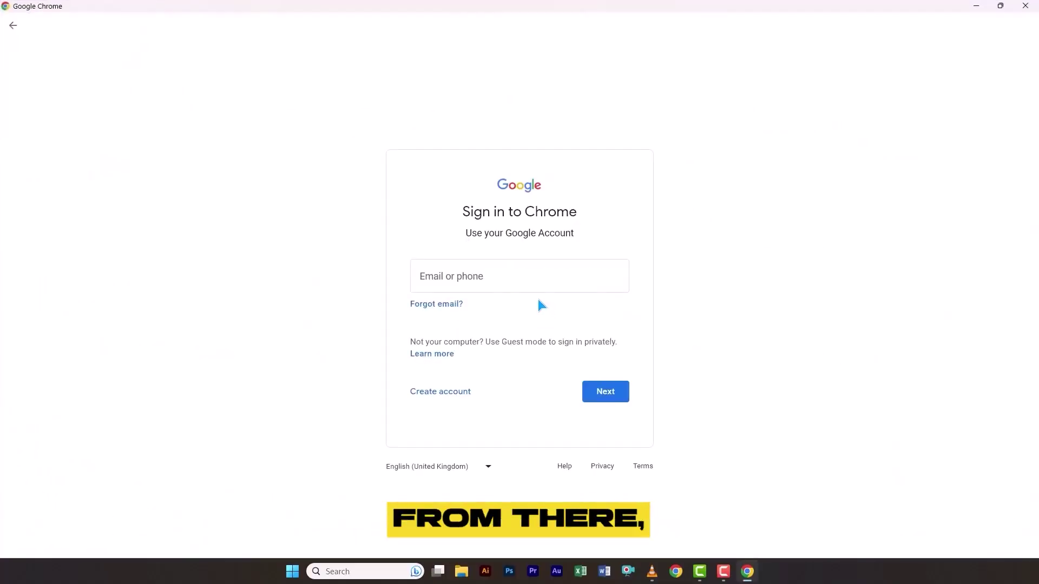
{"action": "left_click", "coordinate": [456, 387]}
{"action": "left_click", "coordinate": [456, 421]}
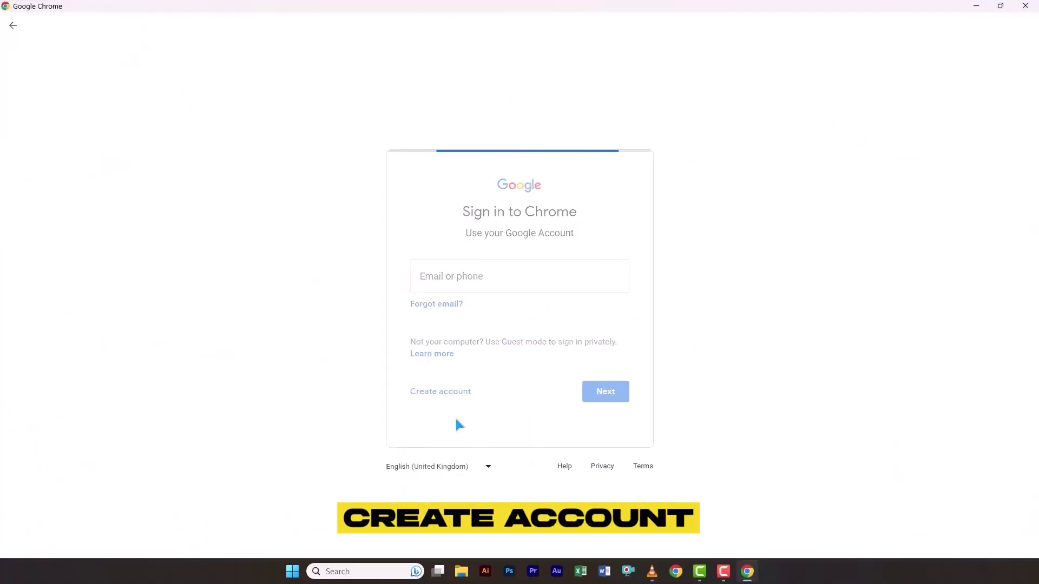
{"action": "type", "text": "Its"}
{"action": "key", "text": "Tab"}
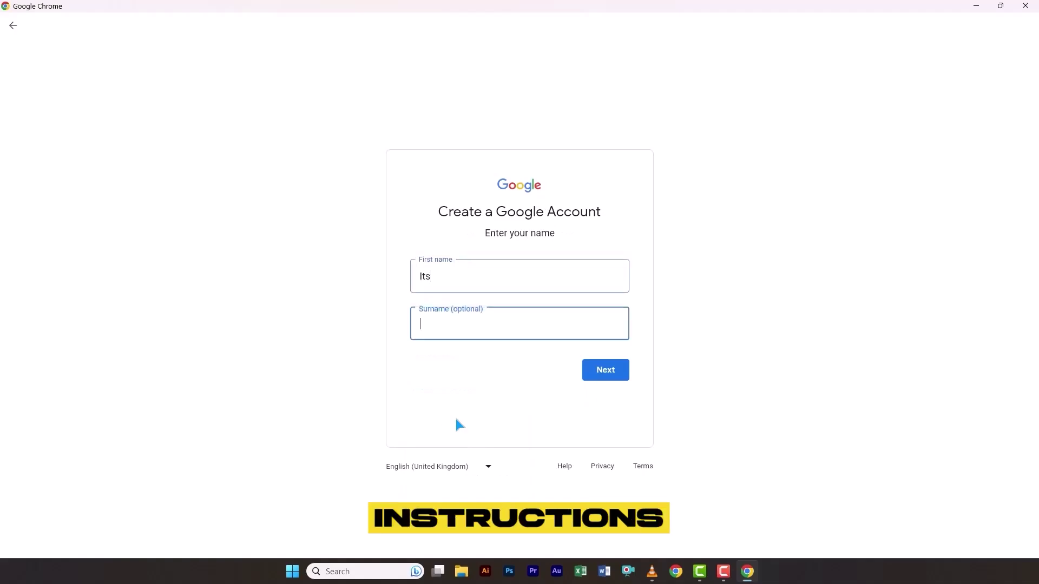
{"action": "key", "text": "Return"}
{"action": "type", "text": "21"}
{"action": "key", "text": "Tab"}
{"action": "type", "text": "Jun"}
{"action": "key", "text": "Tab"}
{"action": "type", "text": "2000"}
Choose the Gmail username and set and confirm the account password
{"action": "key", "text": "Tab"}
{"action": "key", "text": "Return"}
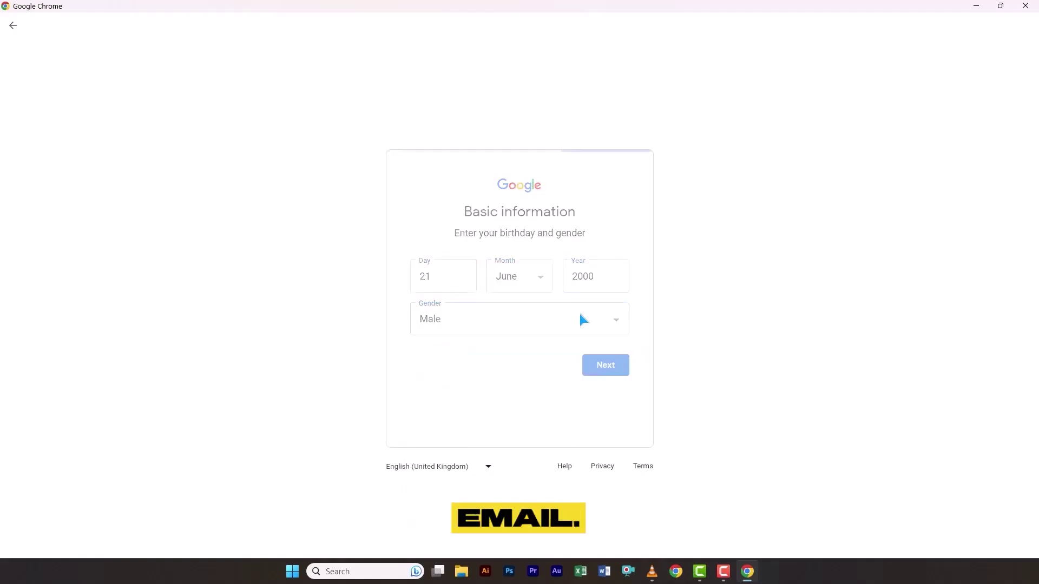
{"action": "type", "text": "its"}
{"action": "key", "text": "Return"}
{"action": "type", "text": "••••••••••"}
{"action": "key", "text": "Tab"}
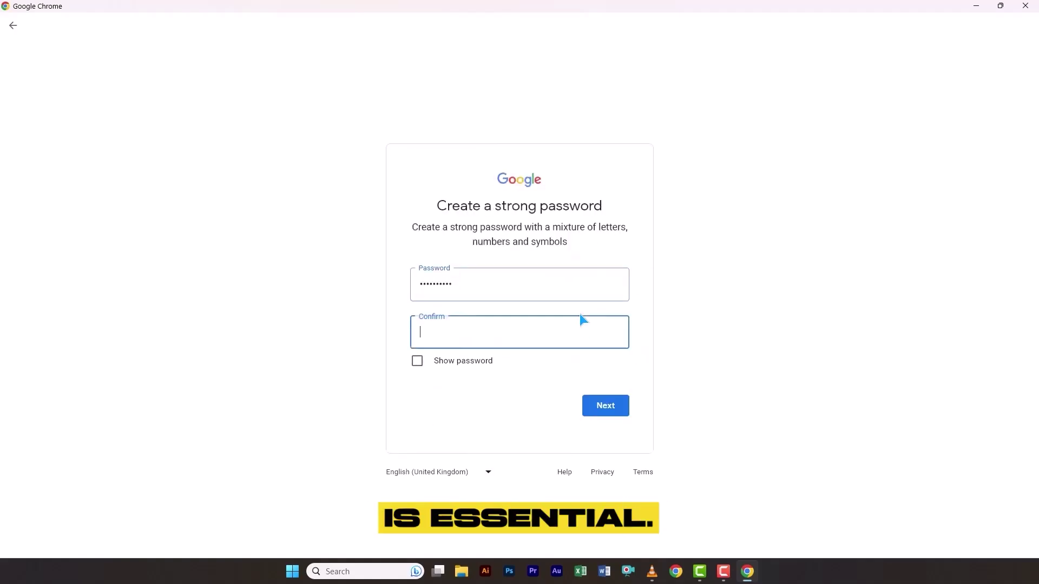
{"action": "type", "text": "••••••••••"}
{"action": "key", "text": "Return"}
Accept Google's privacy terms and finish the sync setup
{"action": "scroll", "coordinate": [580, 308], "scroll_direction": "down", "scroll_amount": 10}
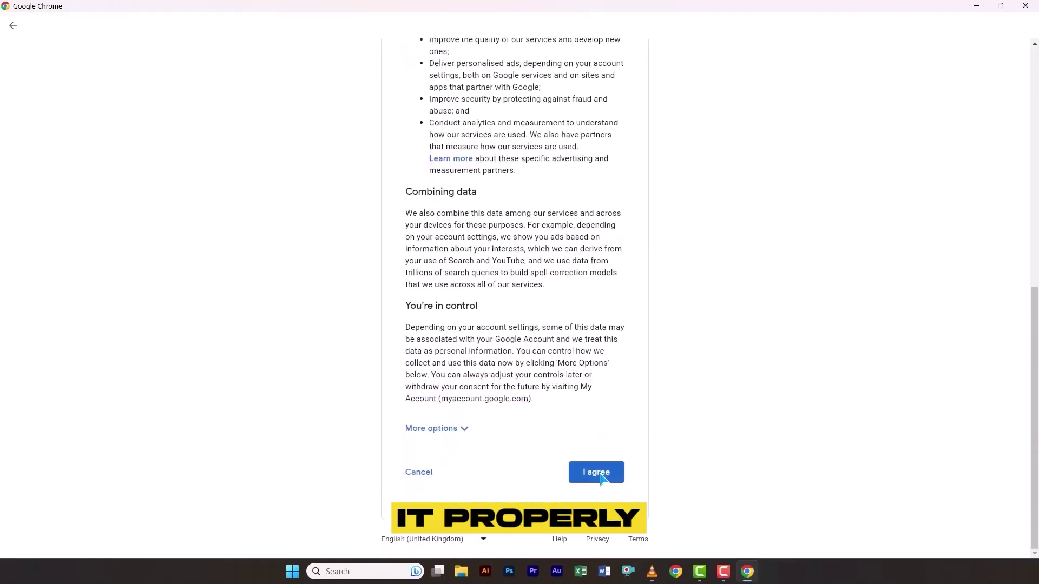
{"action": "left_click", "coordinate": [599, 475]}
{"action": "left_click", "coordinate": [899, 534]}
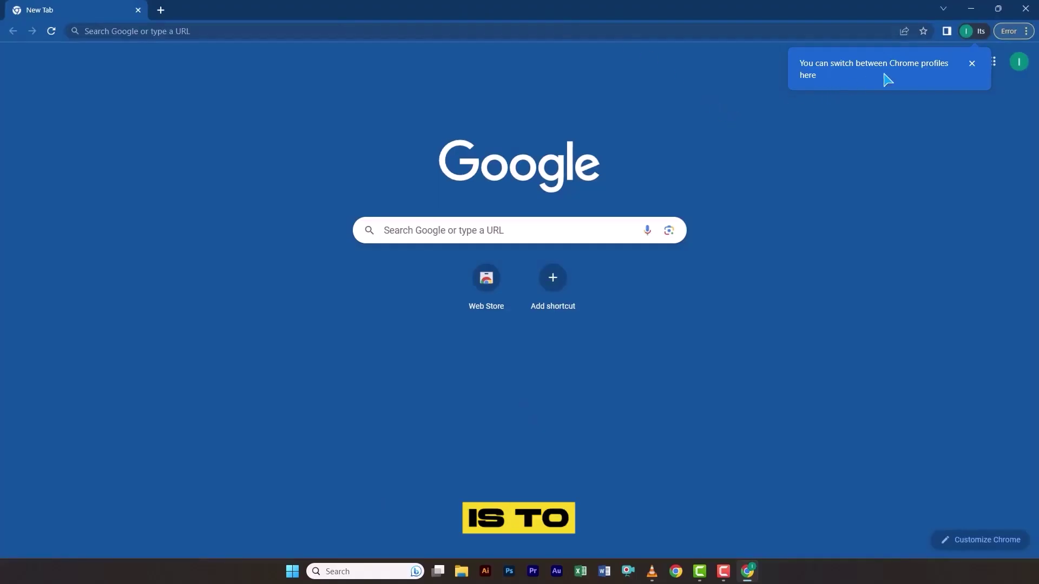
Open Gmail, then search 'adobe creative cloud all apps' in a new tab and open the first result
{"action": "left_click", "coordinate": [972, 65]}
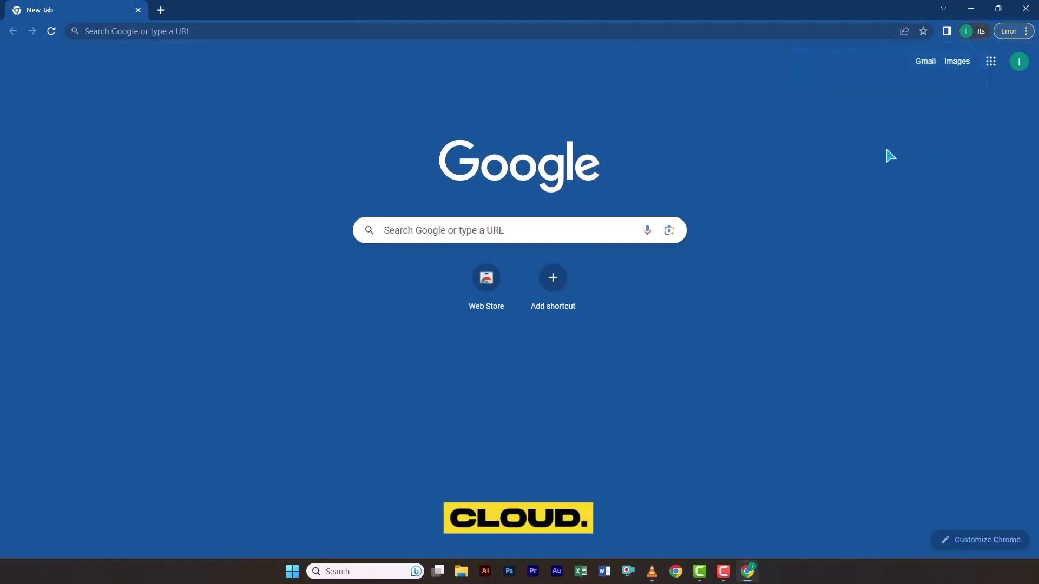
{"action": "left_click", "coordinate": [923, 67]}
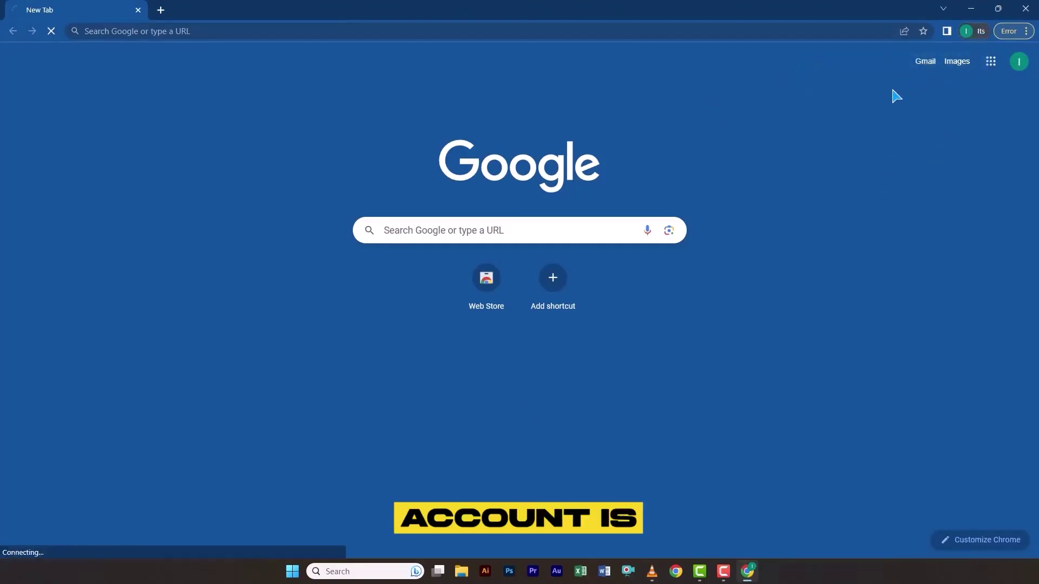
{"action": "left_click", "coordinate": [161, 11]}
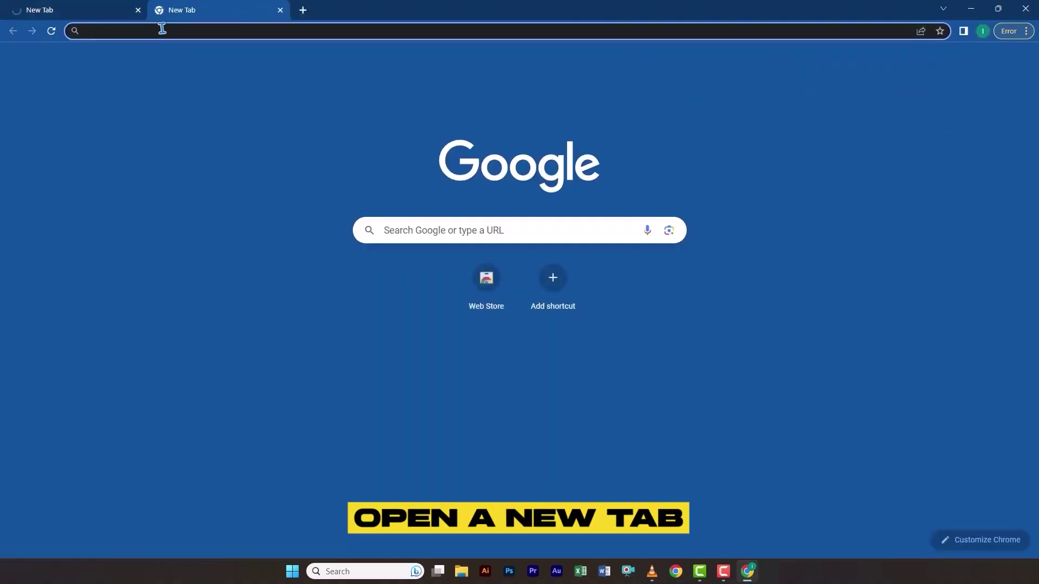
{"action": "left_click", "coordinate": [162, 29]}
{"action": "type", "text": "a"}
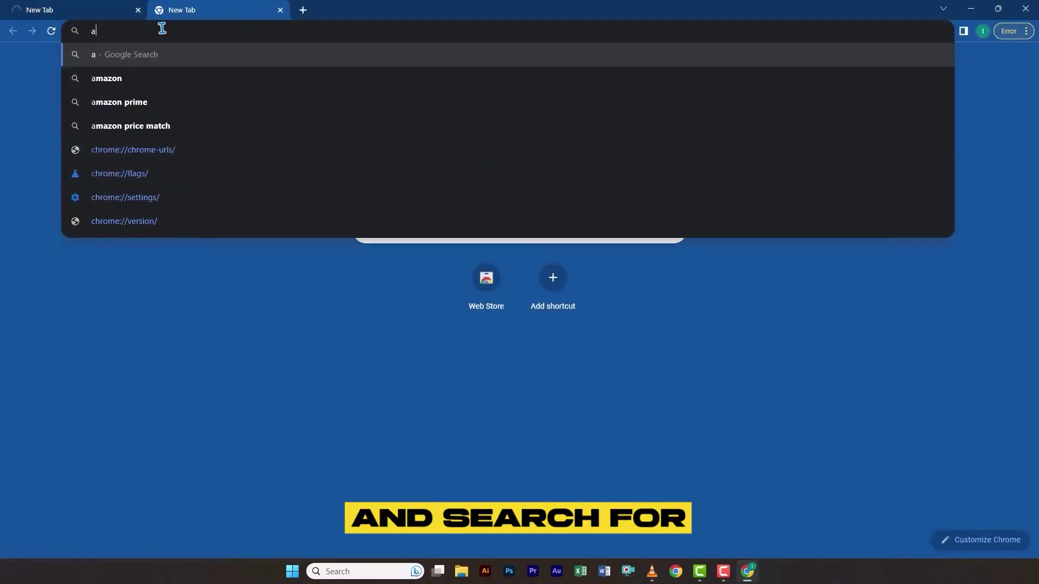
{"action": "type", "text": "dobe creative"}
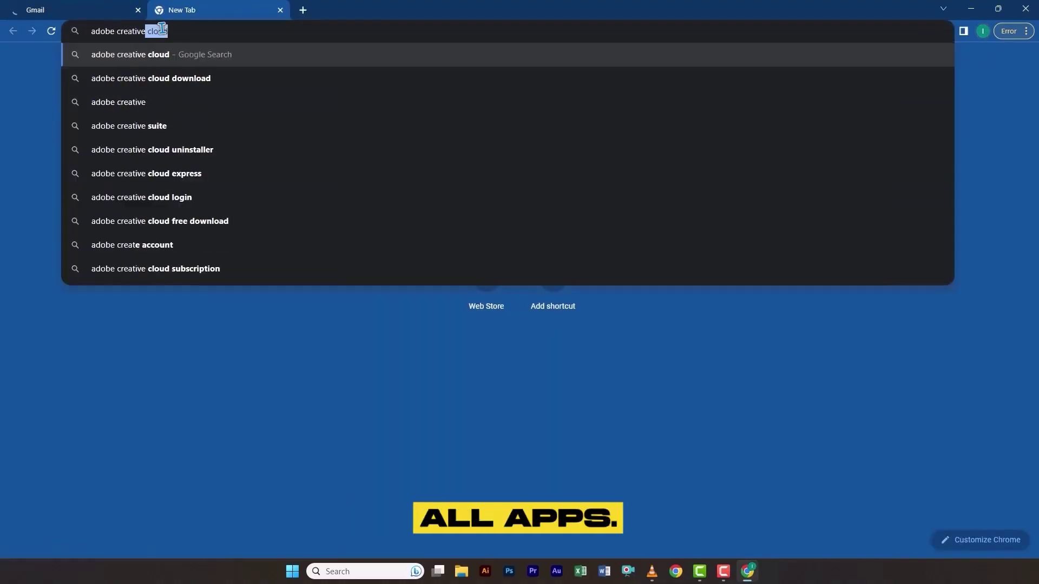
{"action": "type", "text": " cloud all apps"}
{"action": "key", "text": "Return"}
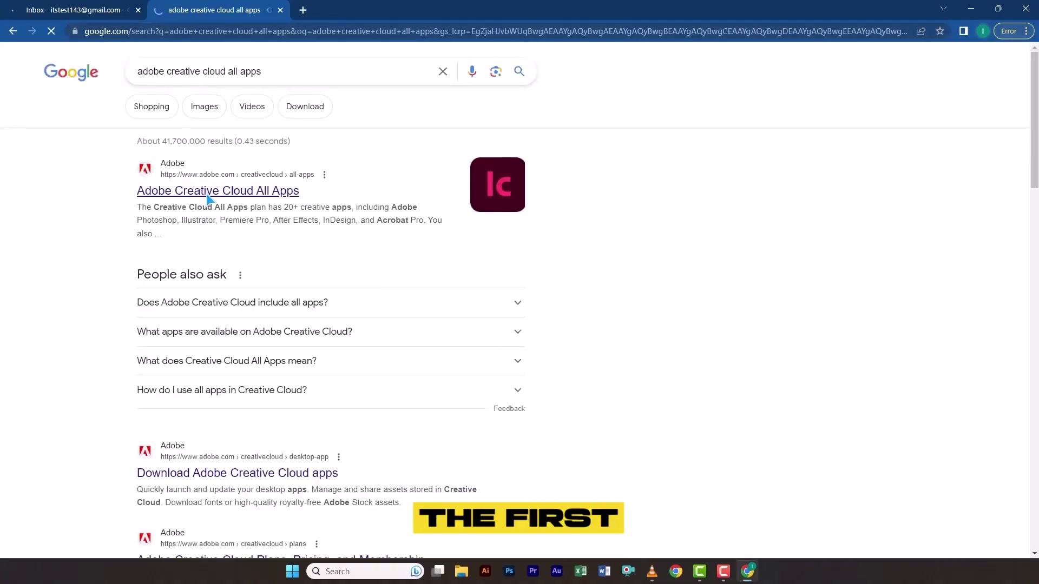
{"action": "left_click", "coordinate": [208, 197]}
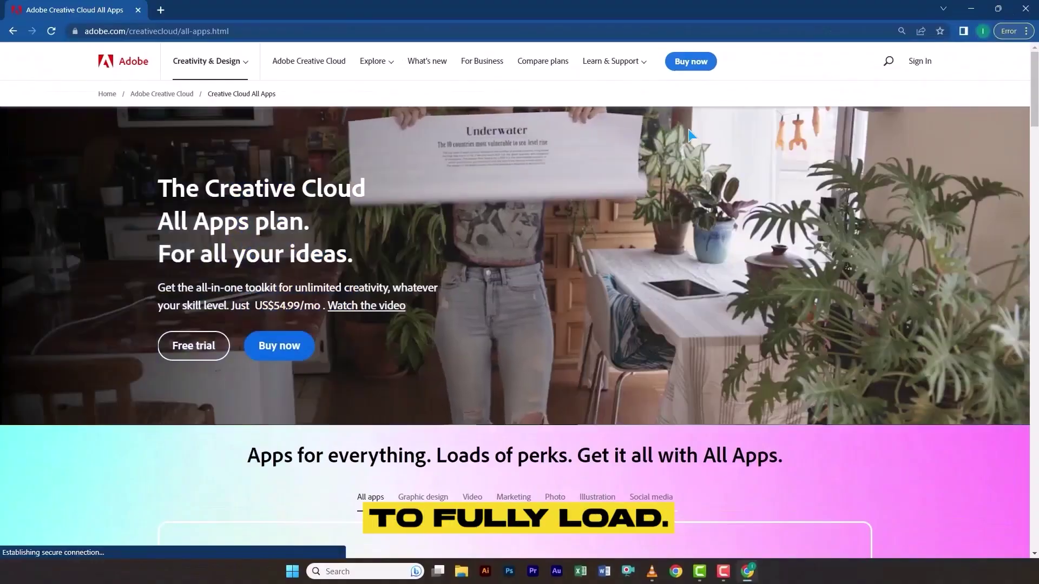
Start a new Adobe account and submit the email address and password
{"action": "left_click", "coordinate": [927, 64]}
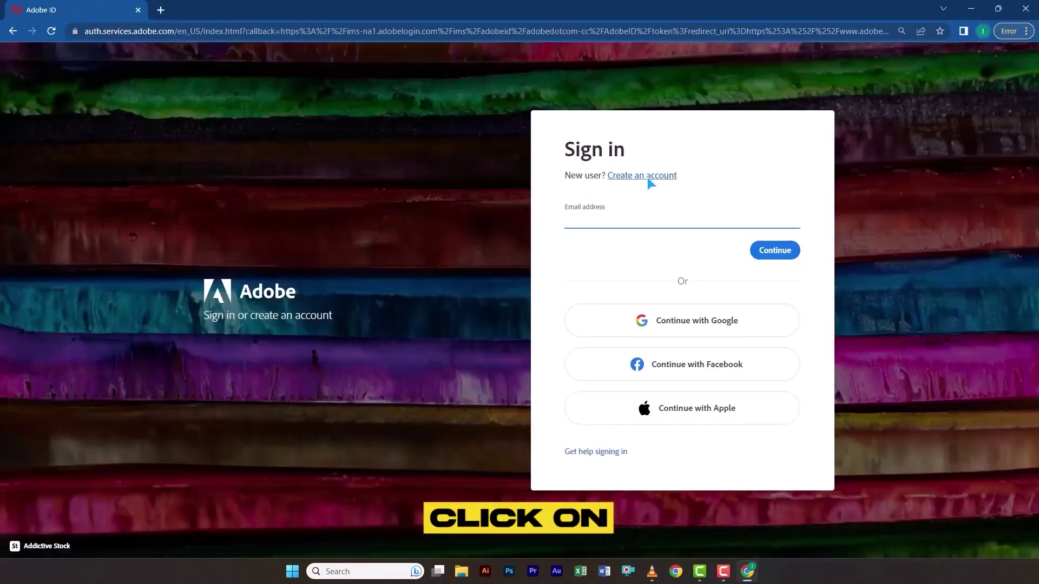
{"action": "left_click", "coordinate": [649, 177]}
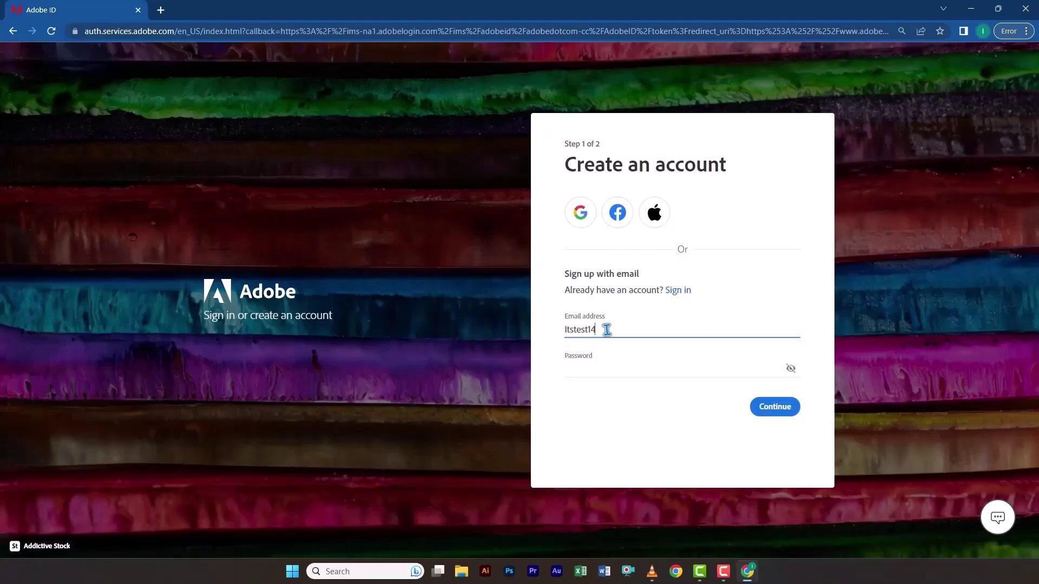
{"action": "key", "text": "Tab"}
{"action": "type", "text": "••••••"}
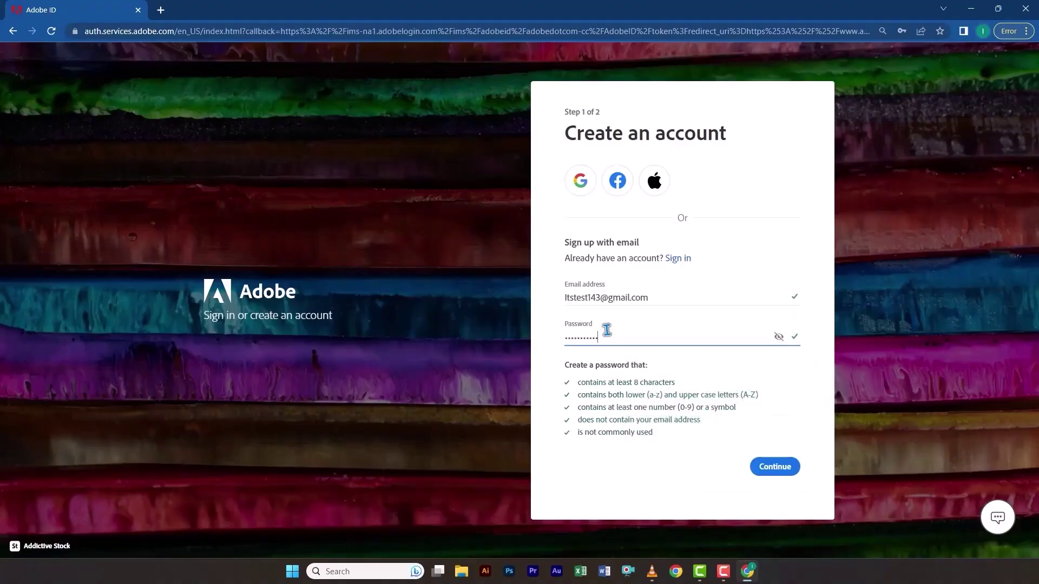
{"action": "key", "text": "Return"}
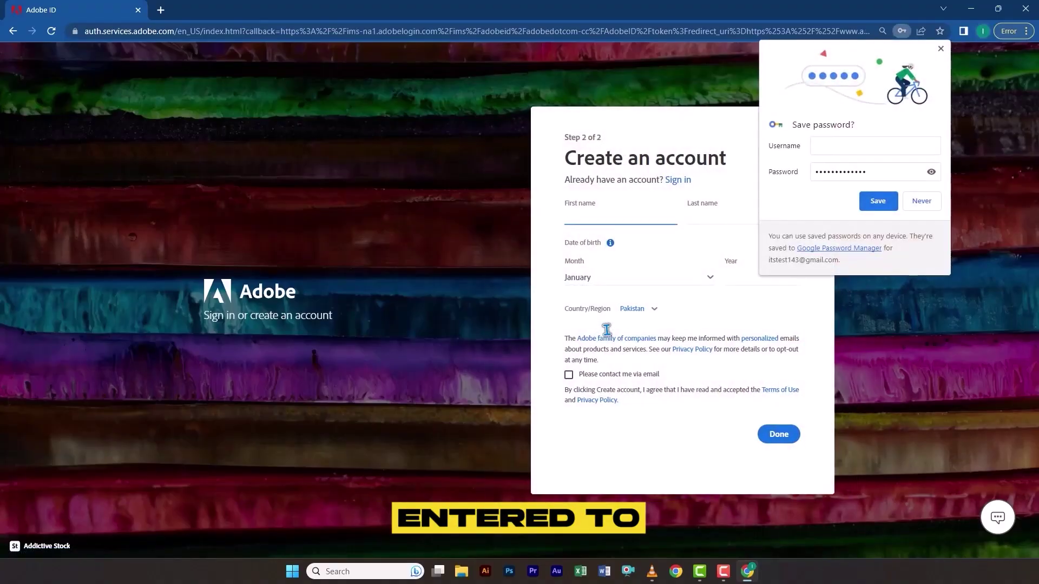
Enter the name, a July 1988 birth date and United States as the country, then submit
{"action": "left_click", "coordinate": [872, 202]}
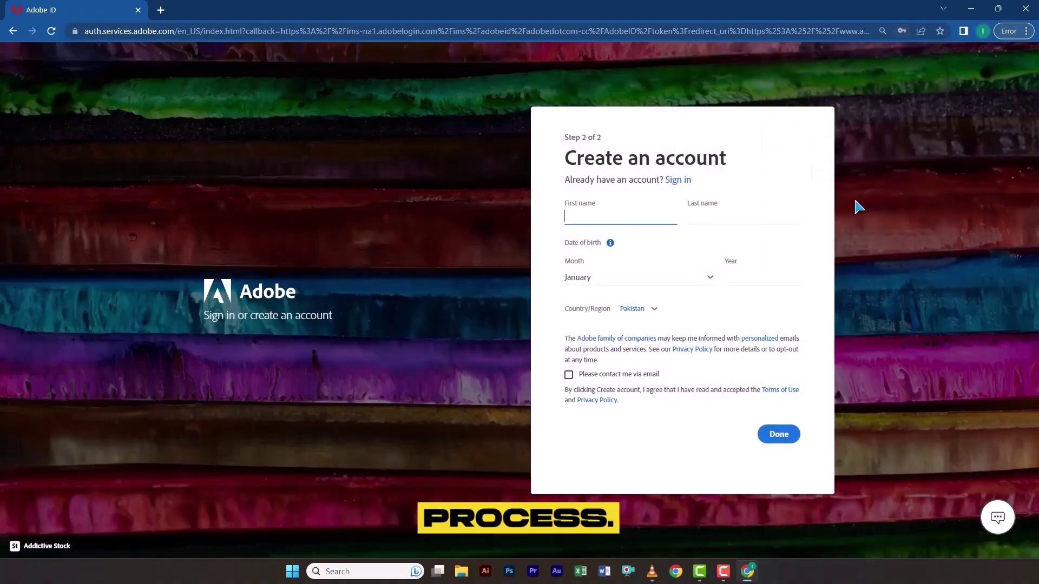
{"action": "type", "text": "Its"}
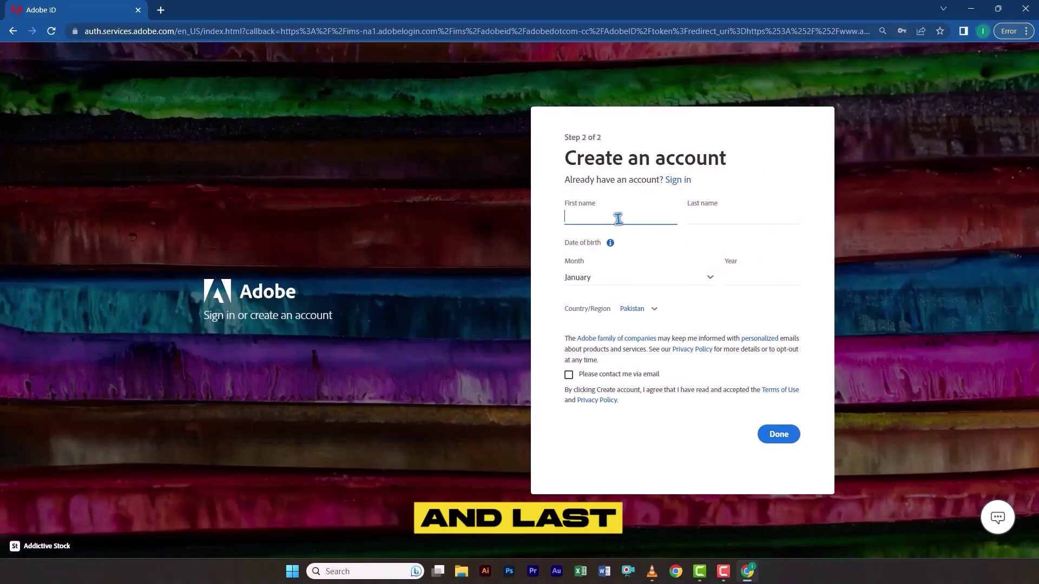
{"action": "type", "text": "Test"}
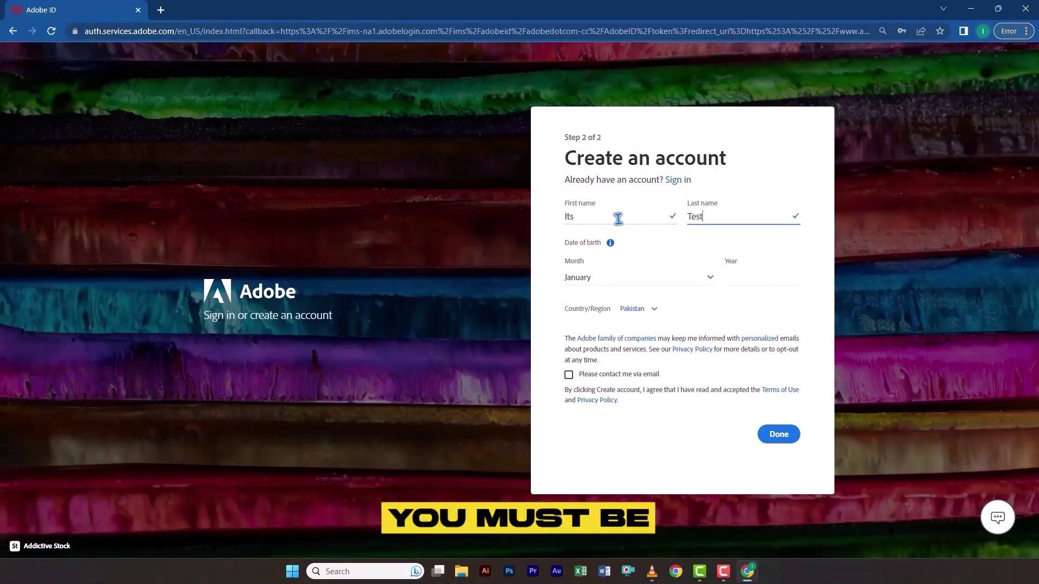
{"action": "left_click", "coordinate": [616, 274]}
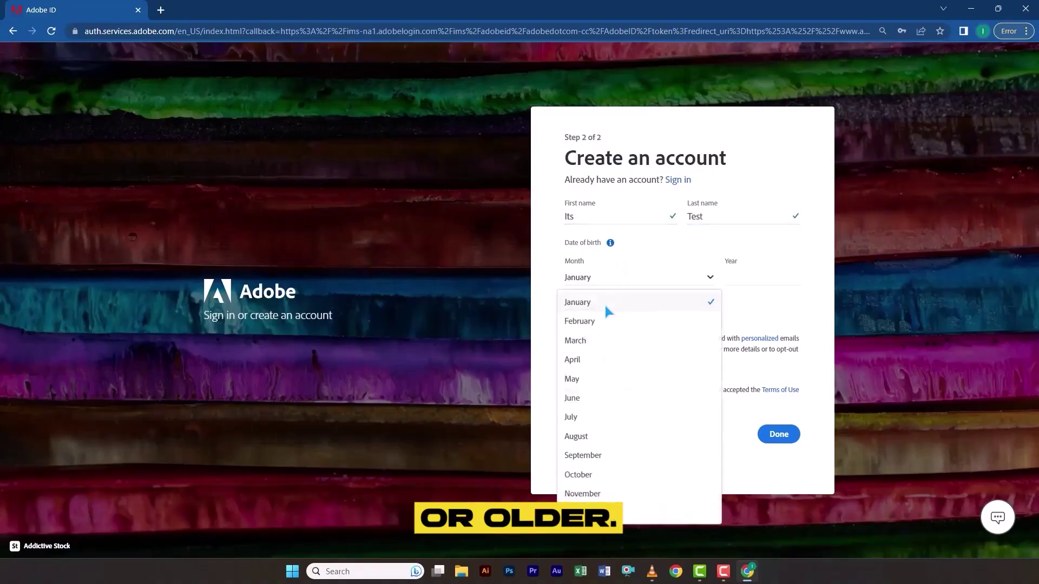
{"action": "left_click", "coordinate": [587, 421]}
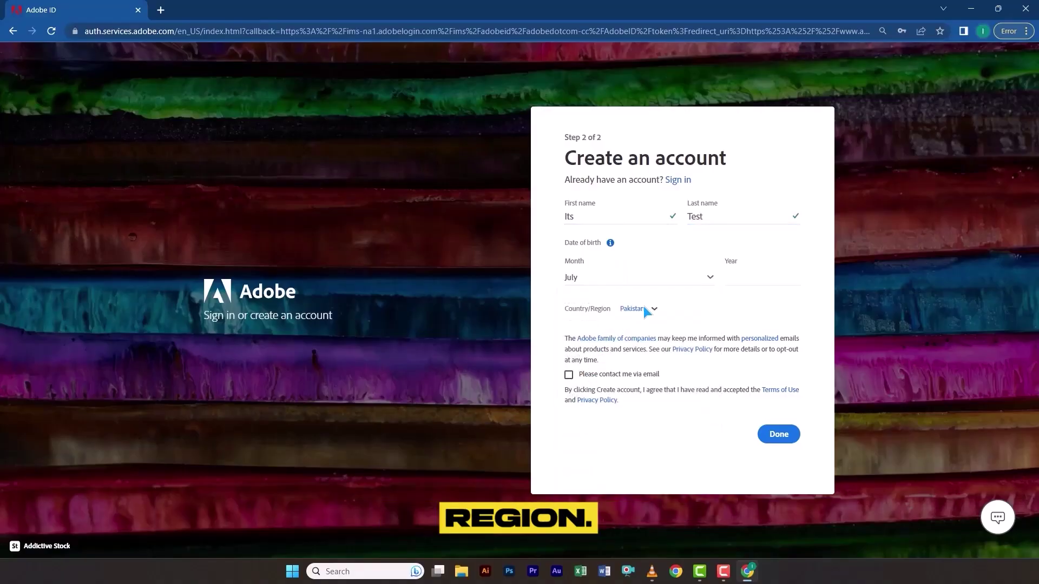
{"action": "left_click", "coordinate": [644, 308]}
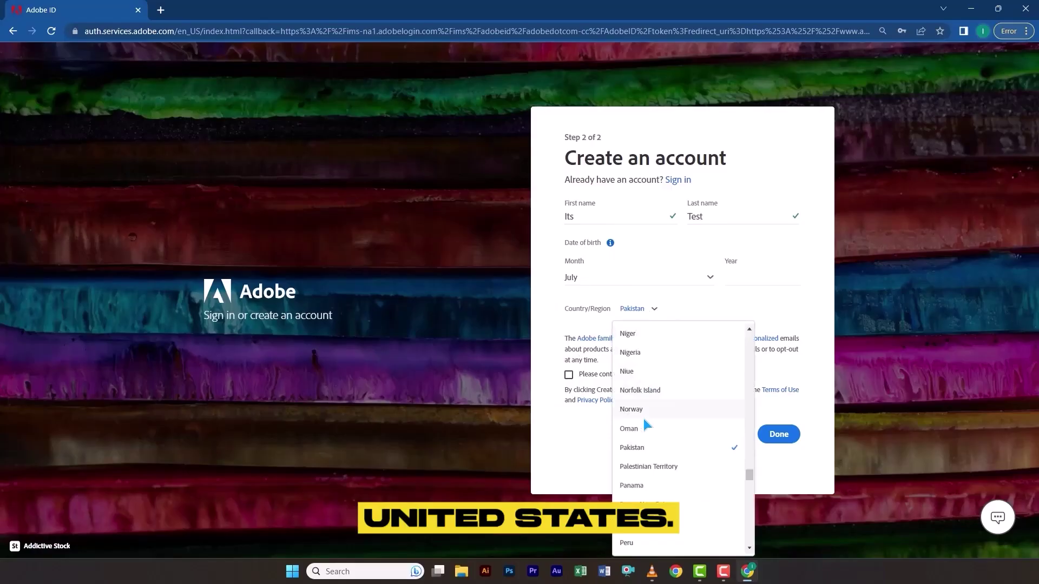
{"action": "scroll", "coordinate": [646, 424], "scroll_direction": "down", "scroll_amount": 20}
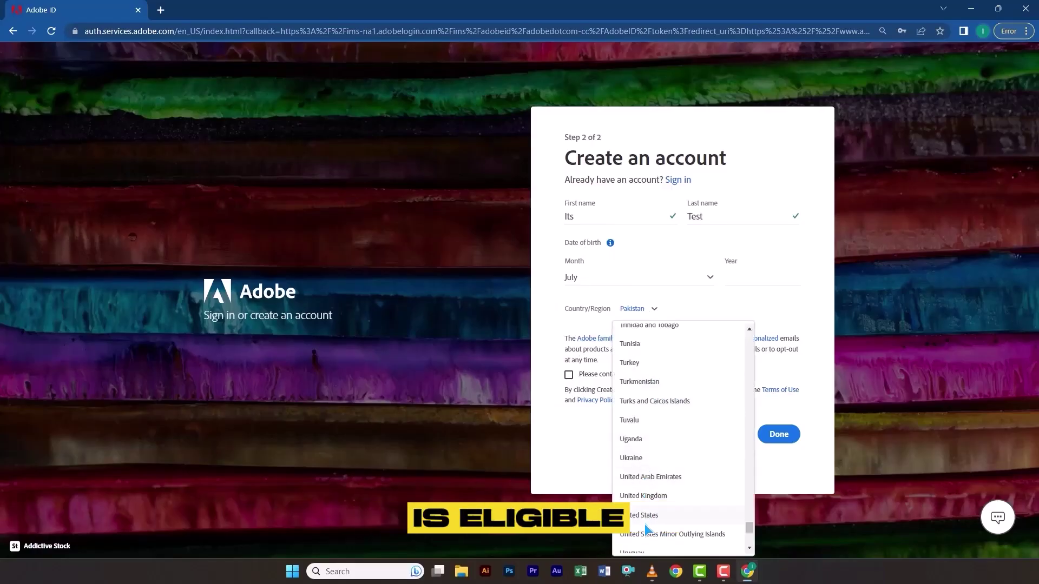
{"action": "left_click", "coordinate": [645, 520]}
{"action": "left_click", "coordinate": [734, 281]}
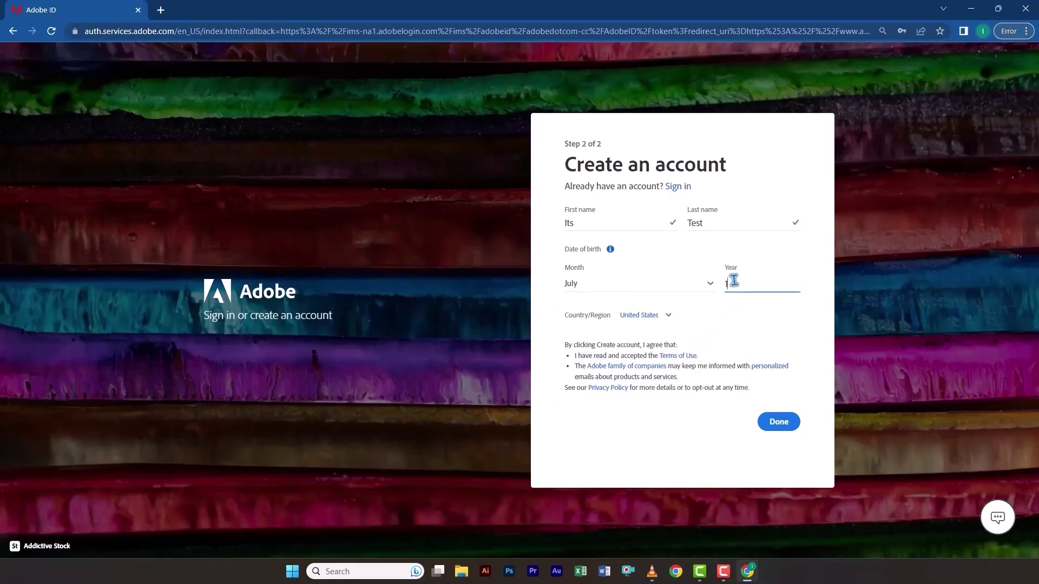
{"action": "type", "text": "1988"}
{"action": "left_click", "coordinate": [783, 422]}
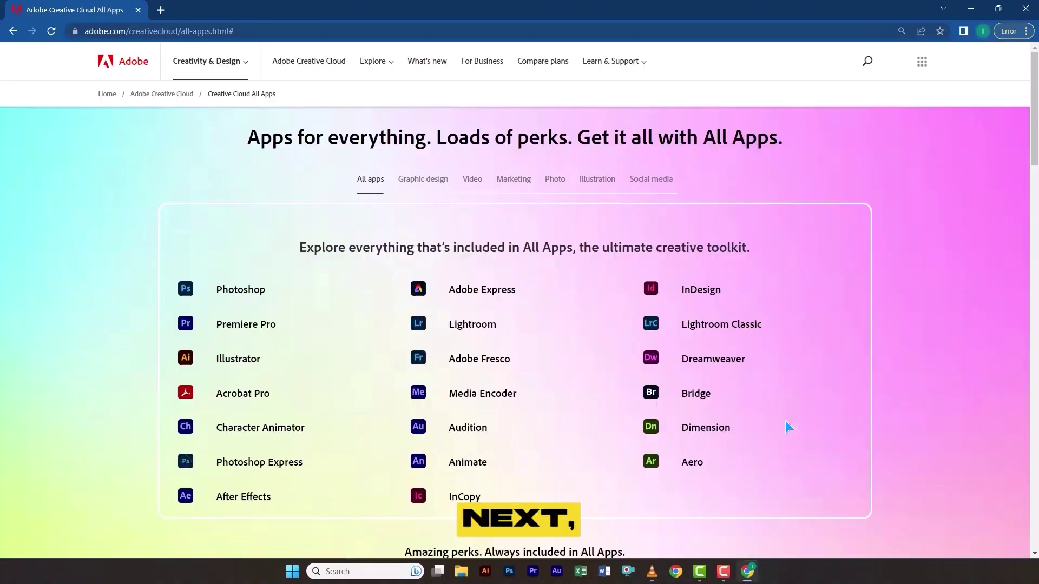
Start the free trial and choose the teams Creative Cloud All Apps plan
{"action": "scroll", "coordinate": [589, 414], "scroll_direction": "down", "scroll_amount": 20}
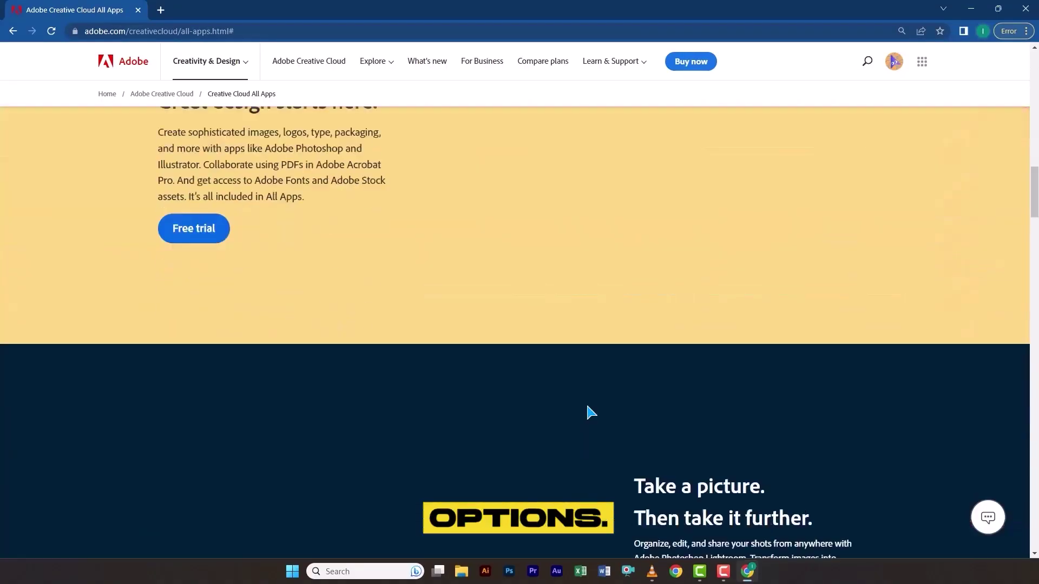
{"action": "scroll", "coordinate": [591, 412], "scroll_direction": "down", "scroll_amount": 9}
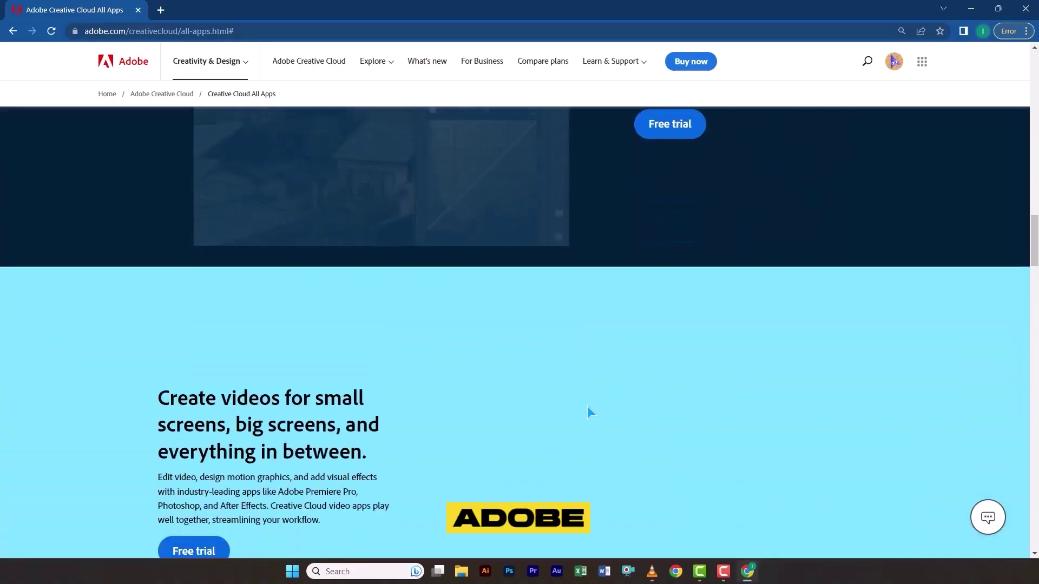
{"action": "scroll", "coordinate": [587, 407], "scroll_direction": "down", "scroll_amount": 4}
{"action": "scroll", "coordinate": [587, 407], "scroll_direction": "up", "scroll_amount": 1}
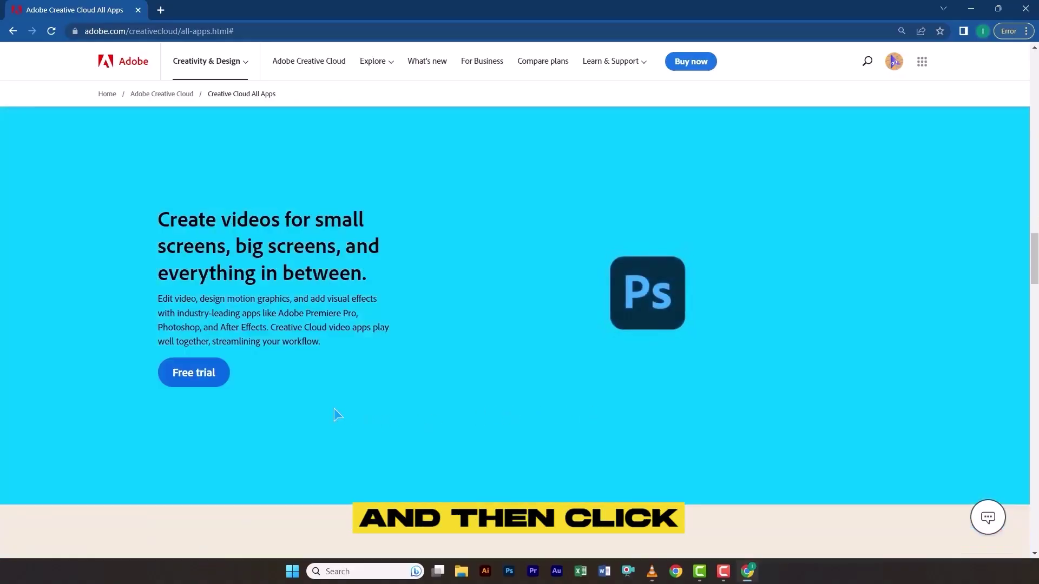
{"action": "left_click", "coordinate": [217, 372]}
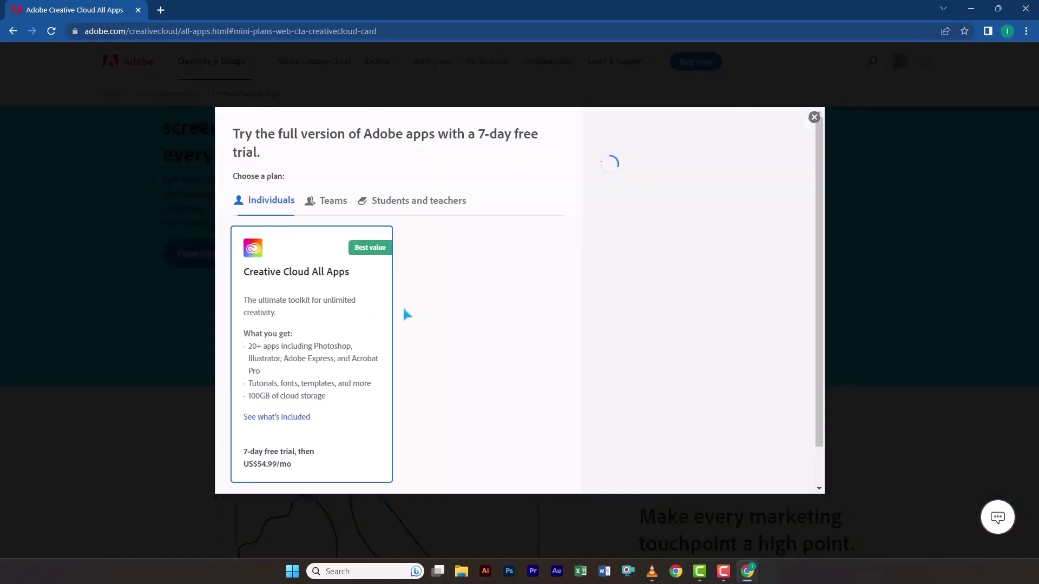
{"action": "left_click", "coordinate": [336, 207]}
{"action": "scroll", "coordinate": [498, 286], "scroll_direction": "down", "scroll_amount": 3}
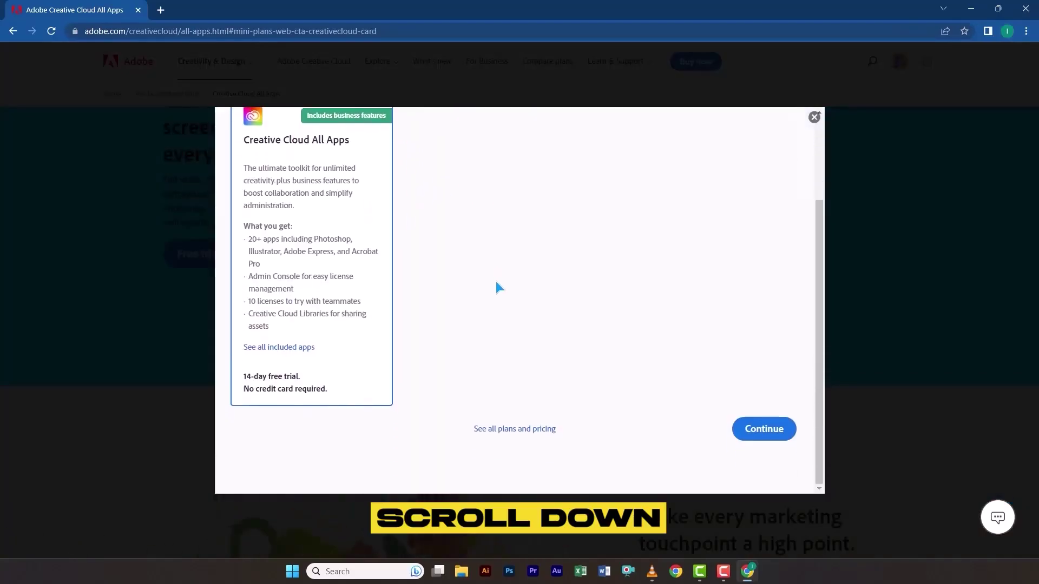
{"action": "left_click", "coordinate": [753, 429]}
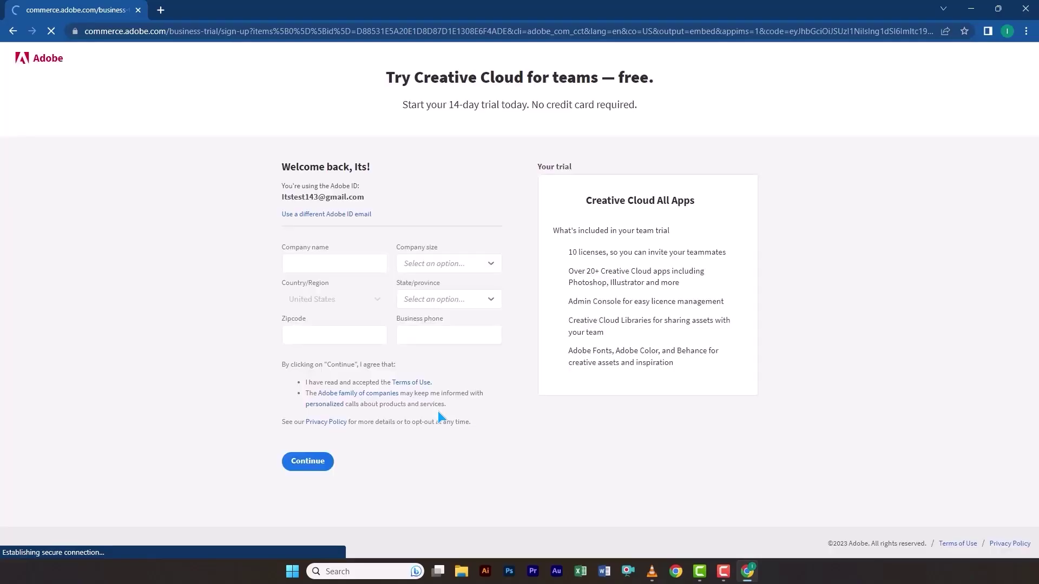
Fill in company name ItsTest, company size 1-9 and state Arizona
{"action": "left_click", "coordinate": [351, 262]}
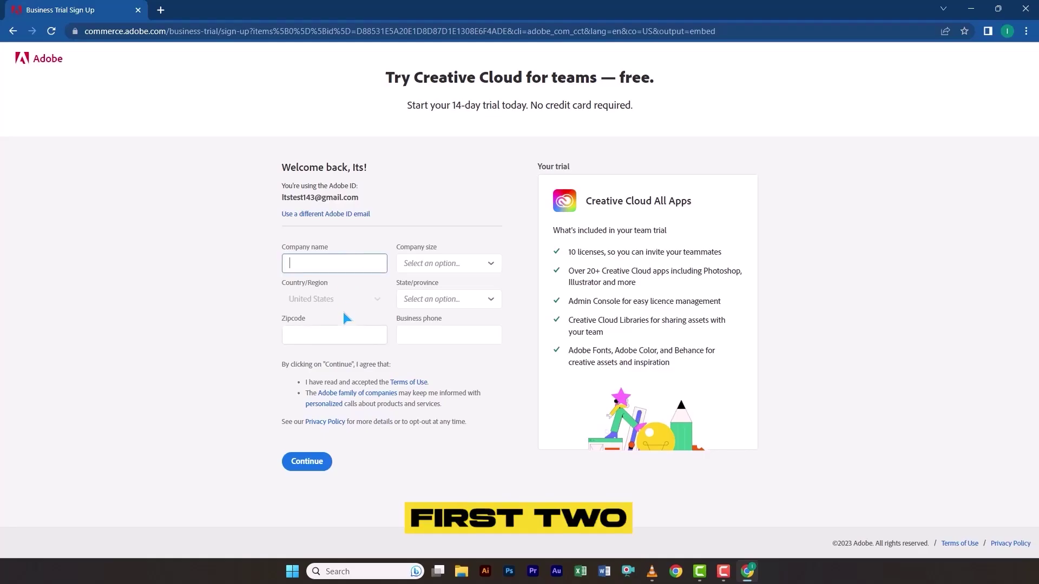
{"action": "type", "text": "ItsTest"}
{"action": "left_click", "coordinate": [438, 265]}
{"action": "left_click", "coordinate": [433, 287]}
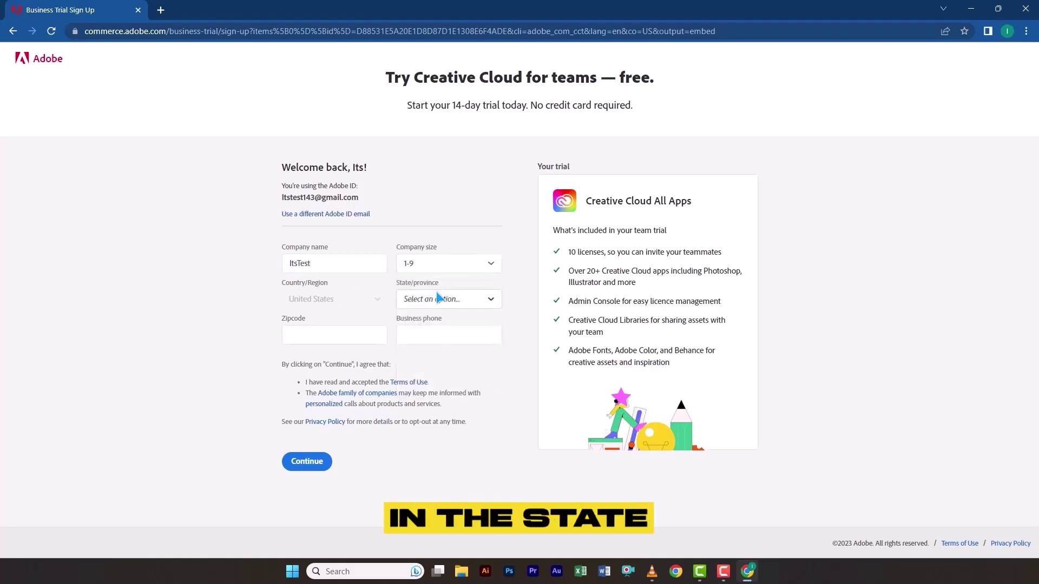
{"action": "left_click", "coordinate": [439, 299]}
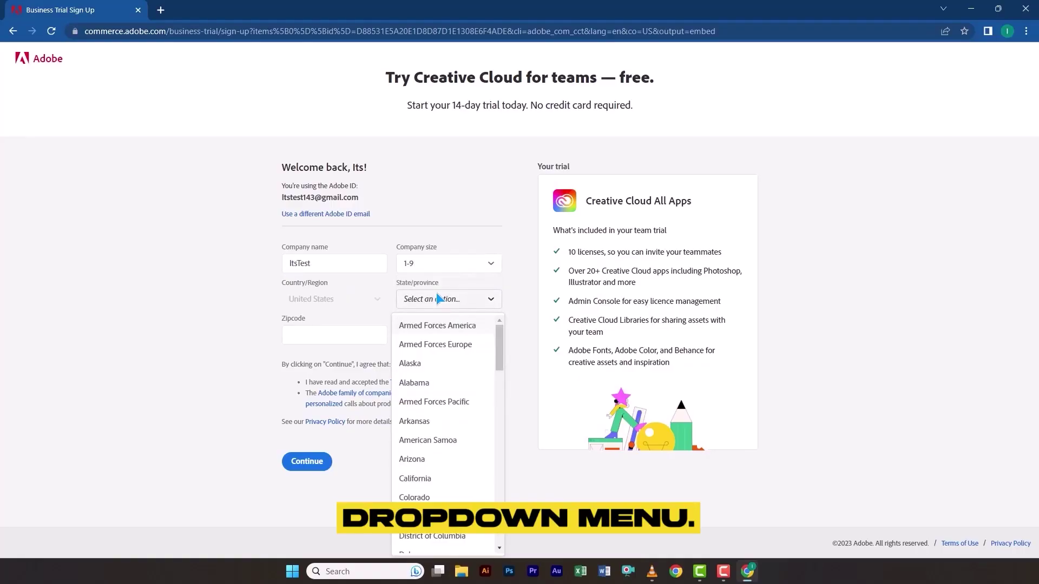
{"action": "left_click", "coordinate": [446, 461]}
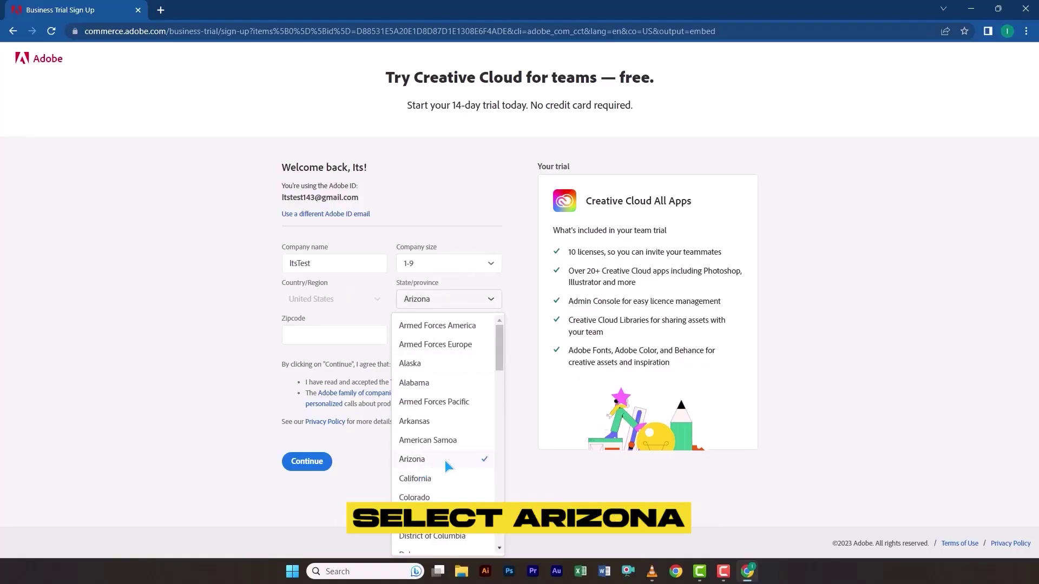
{"action": "left_click", "coordinate": [330, 331]}
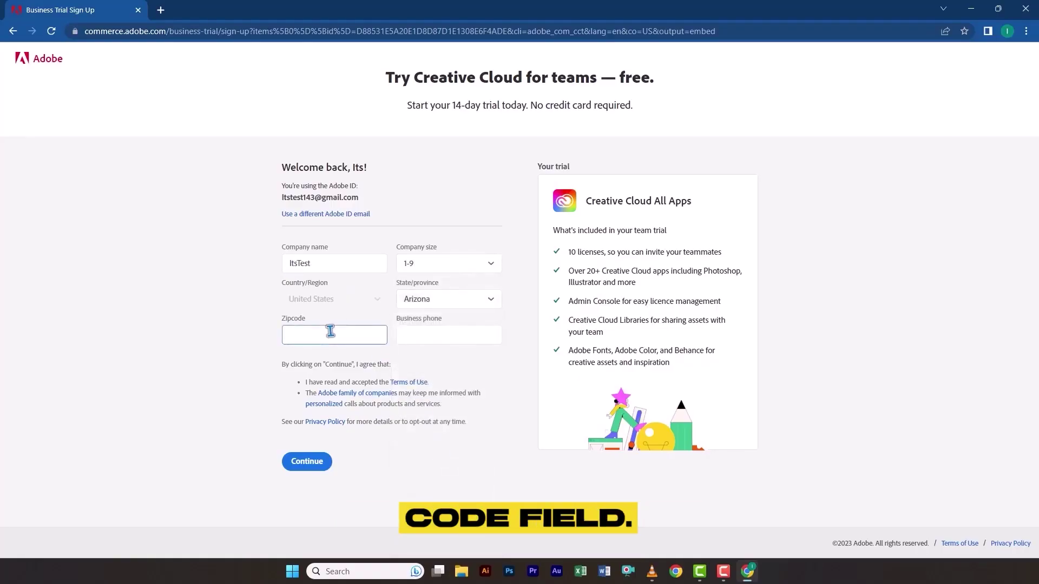
Look up an Arizona zip code and enter 85001 as the form's zipcode
{"action": "key", "text": "ctrl+t"}
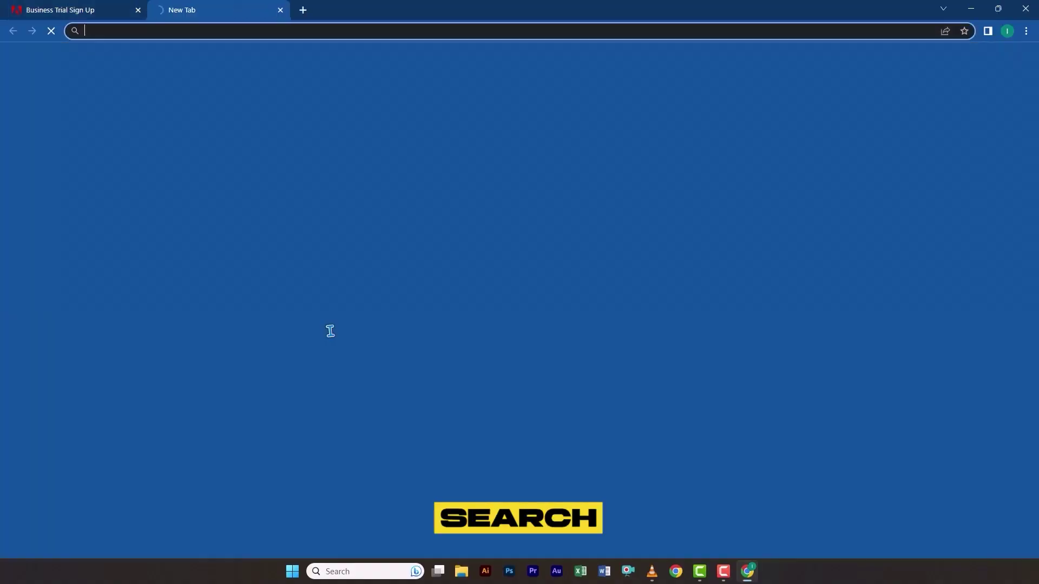
{"action": "type", "text": "arizona zi"}
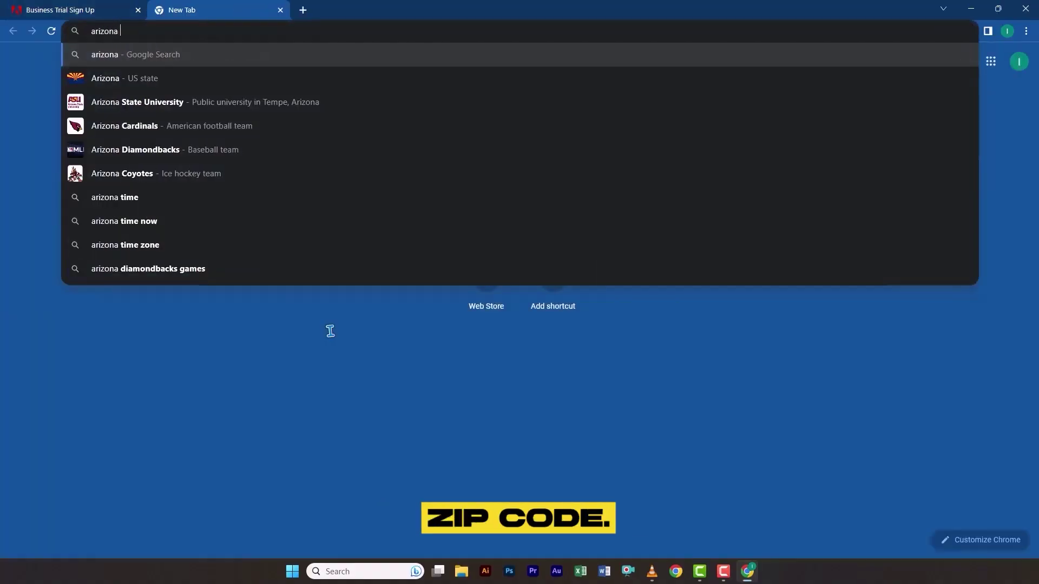
{"action": "key", "text": "Down"}
{"action": "key", "text": "Return"}
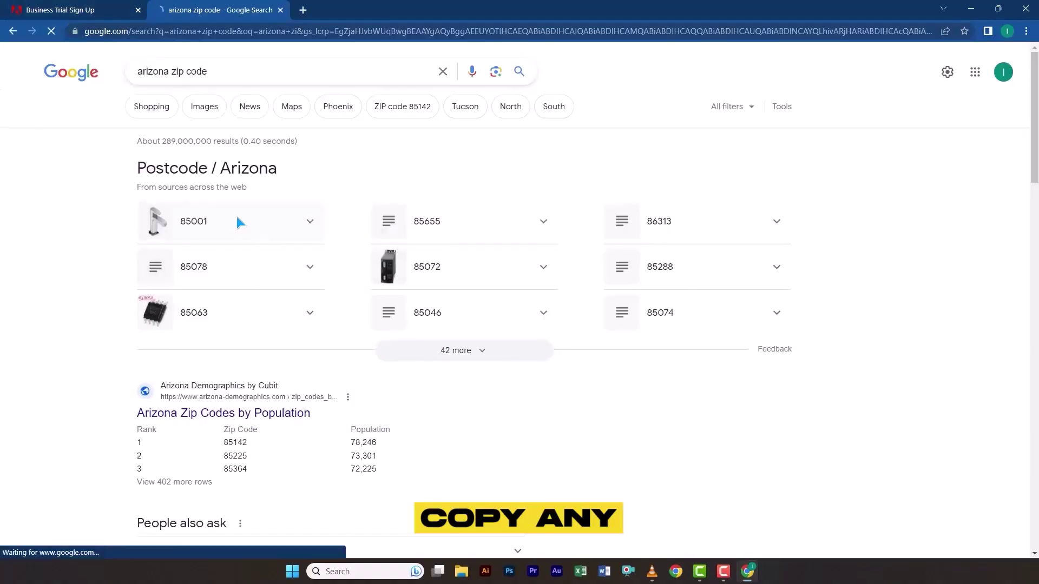
{"action": "left_click", "coordinate": [100, 11]}
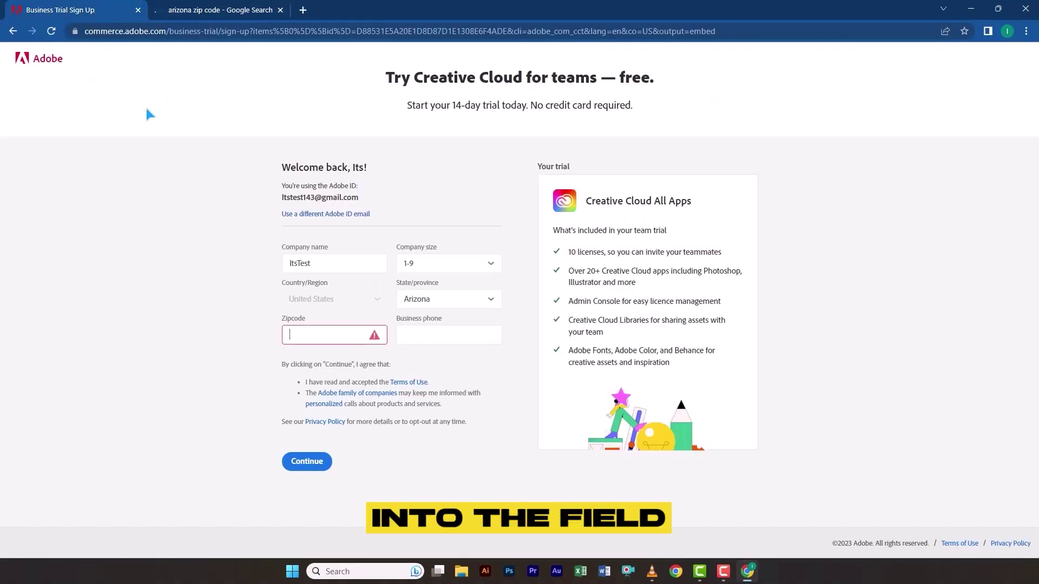
{"action": "type", "text": "85001"}
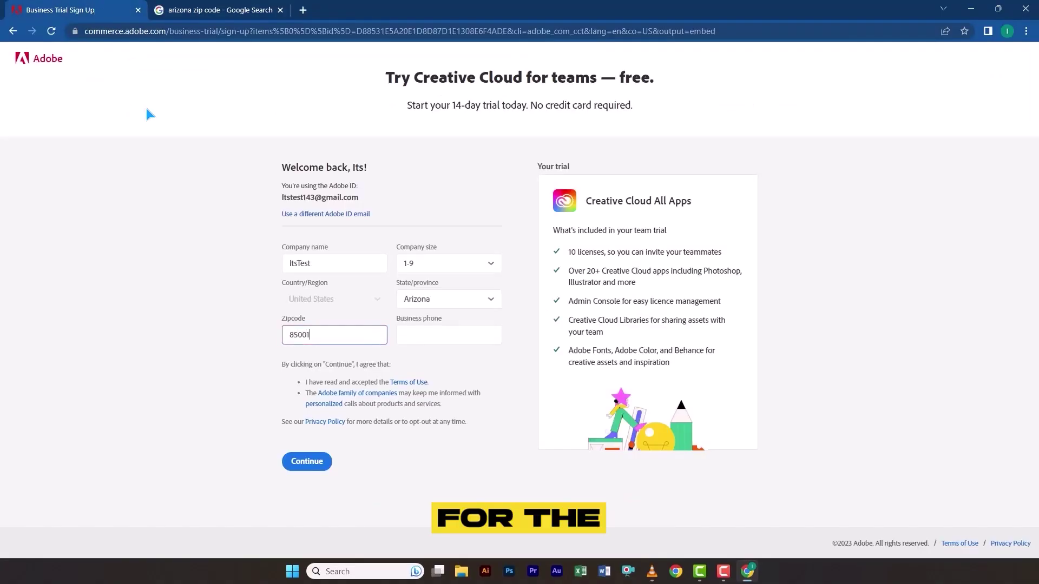
{"action": "left_click", "coordinate": [1007, 31]}
Find a United States temporary phone number on temp-number.com
{"action": "left_click", "coordinate": [911, 362]}
{"action": "type", "text": "usa"}
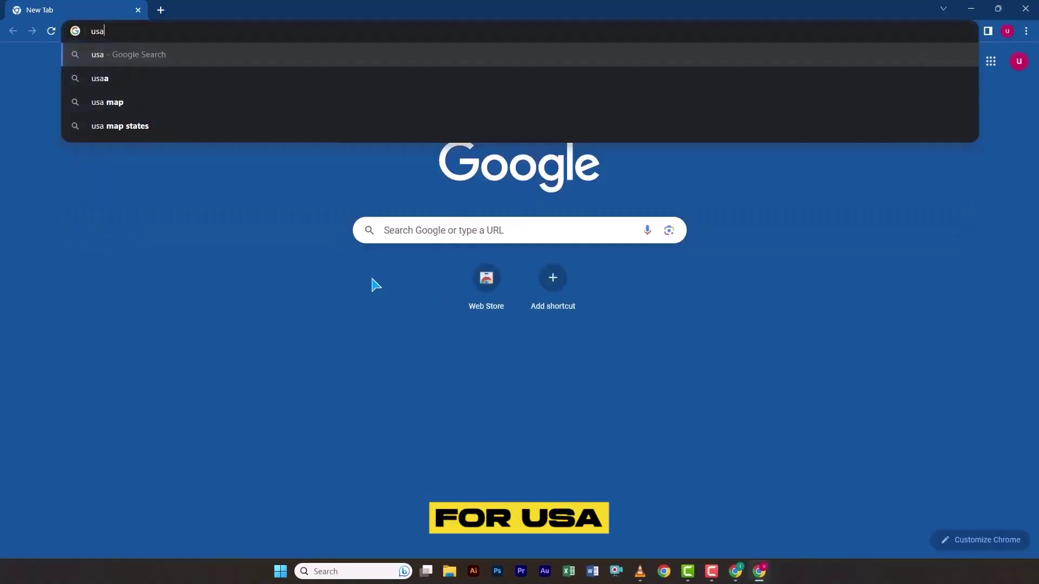
{"action": "type", "text": " temp"}
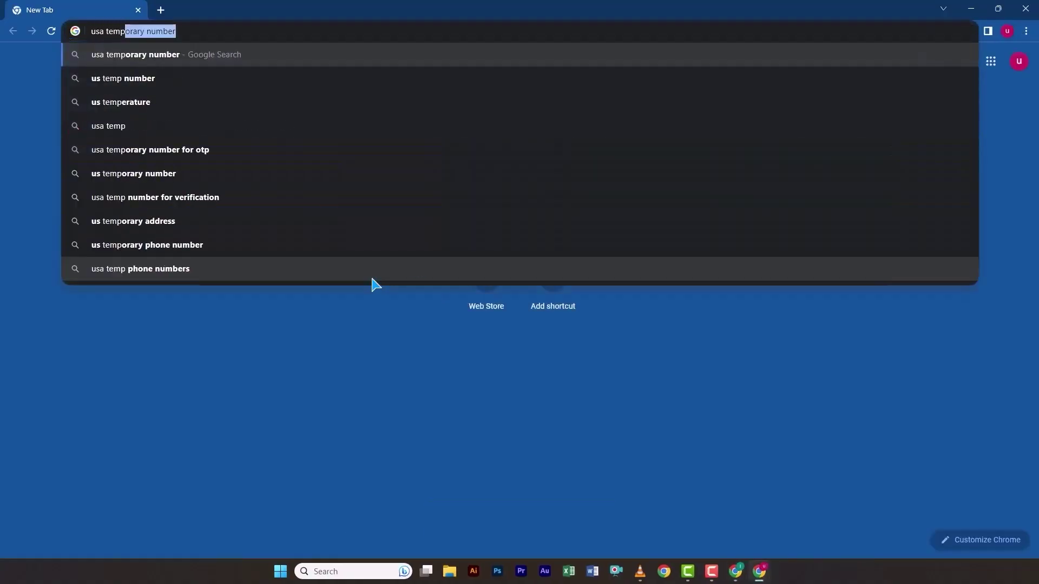
{"action": "key", "text": "Return"}
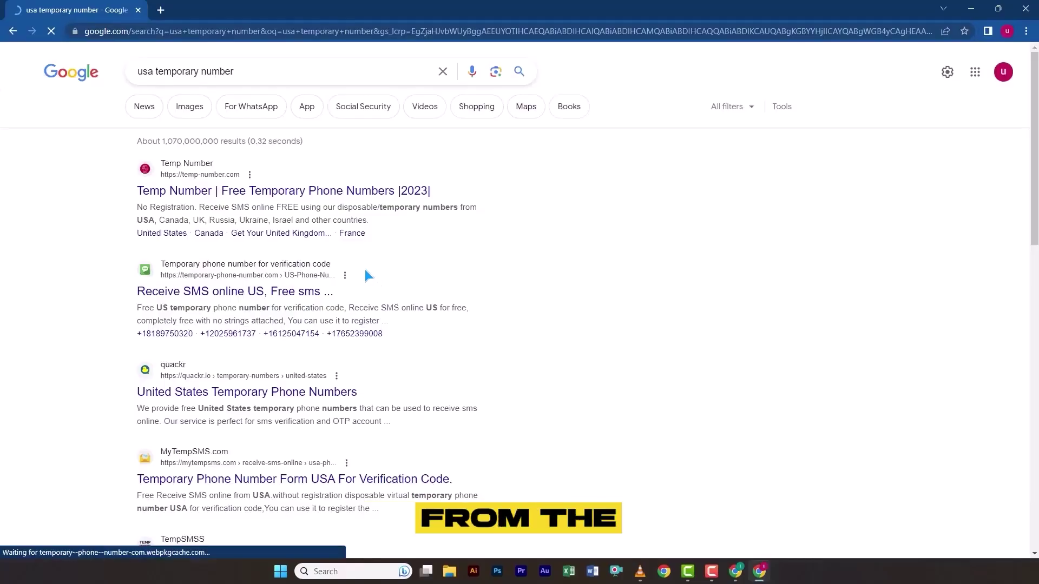
{"action": "left_click", "coordinate": [301, 201]}
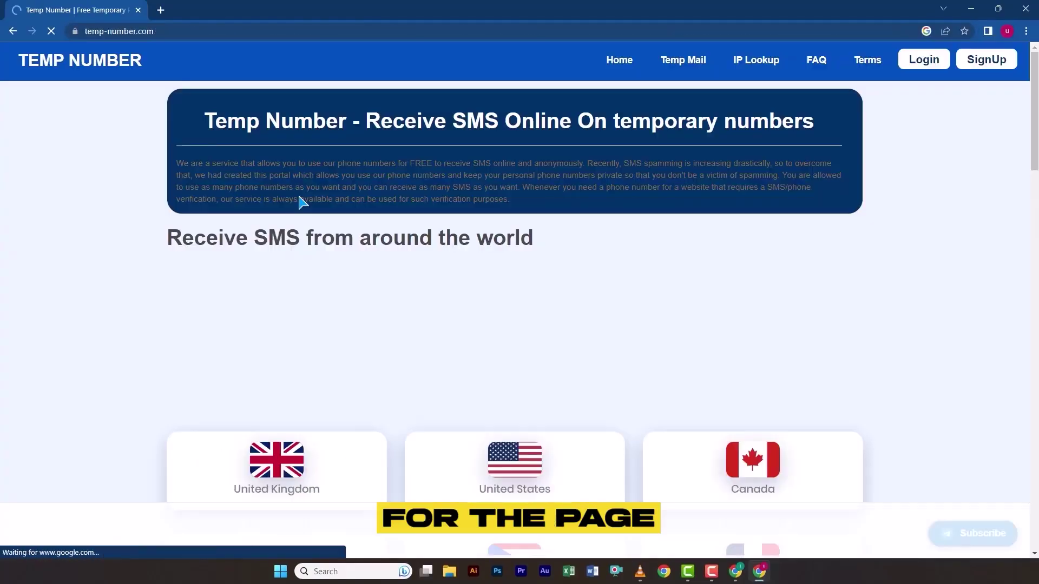
{"action": "scroll", "coordinate": [382, 225], "scroll_direction": "down", "scroll_amount": 4}
{"action": "left_click", "coordinate": [514, 251]}
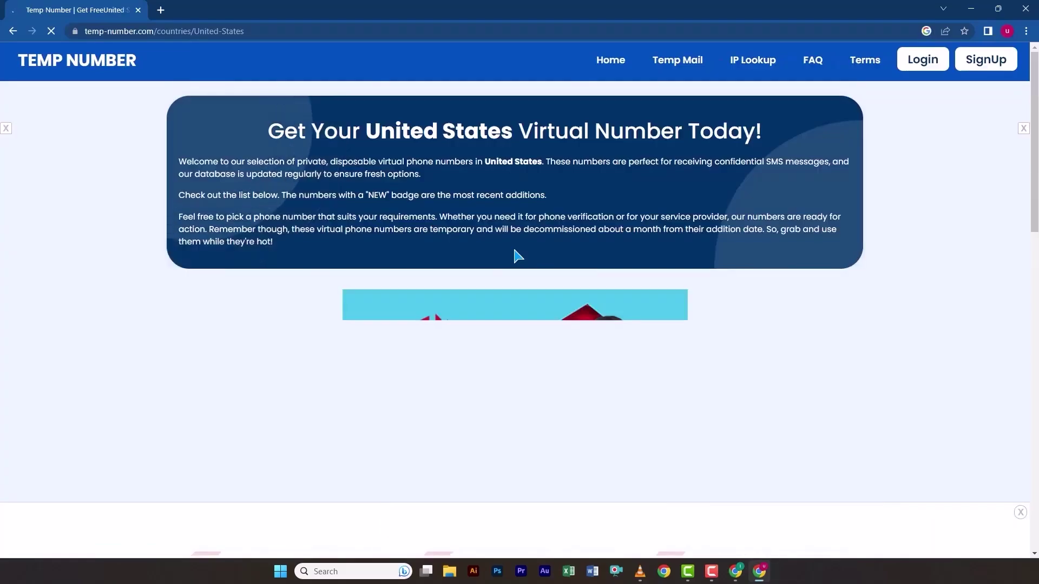
{"action": "scroll", "coordinate": [516, 253], "scroll_direction": "down", "scroll_amount": 6}
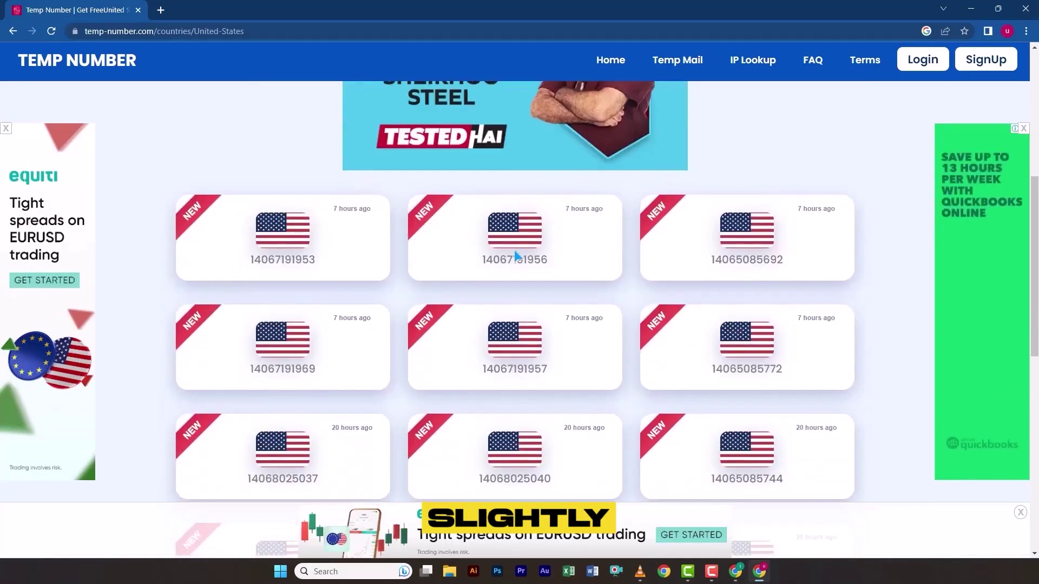
{"action": "left_click", "coordinate": [742, 247]}
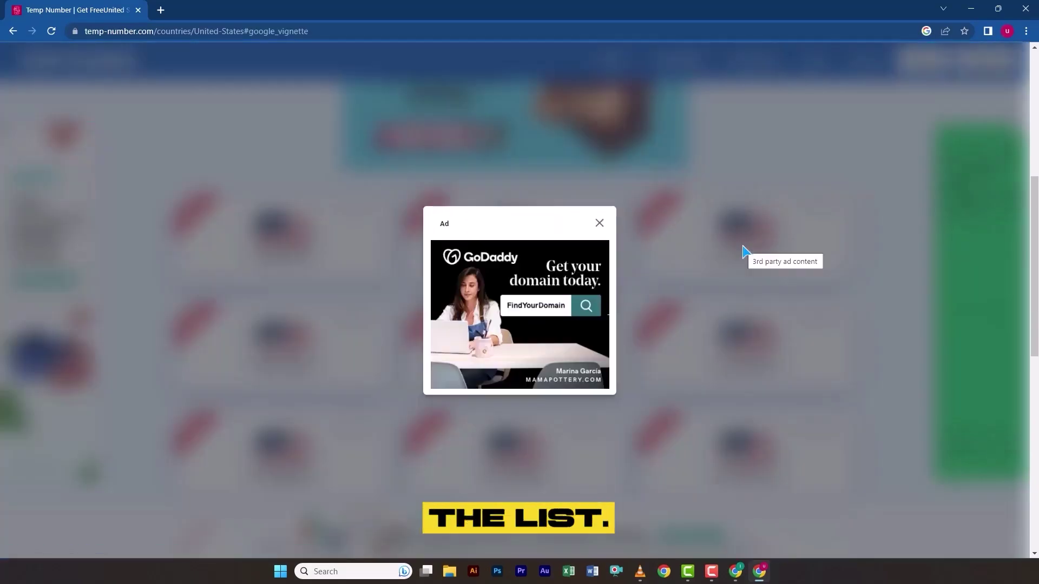
Copy the number, paste it as the business phone and submit the trial form
{"action": "left_click", "coordinate": [597, 224]}
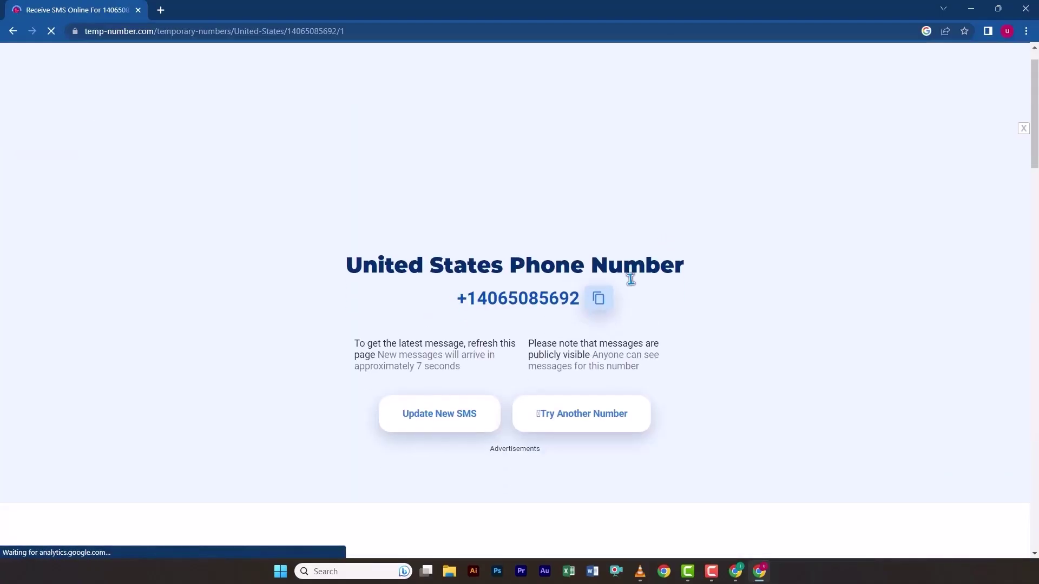
{"action": "left_click", "coordinate": [599, 278]}
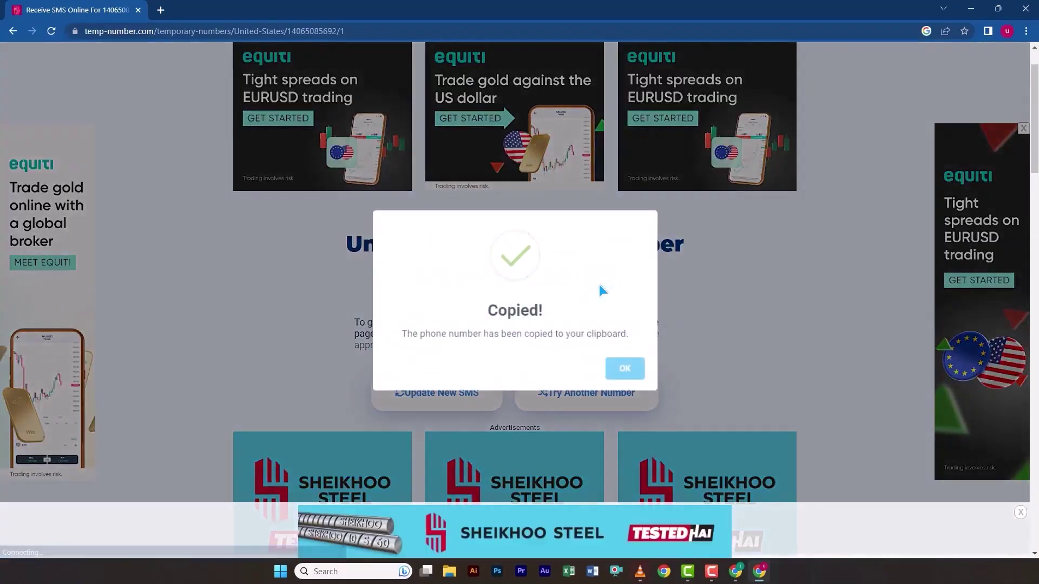
{"action": "left_click", "coordinate": [622, 369]}
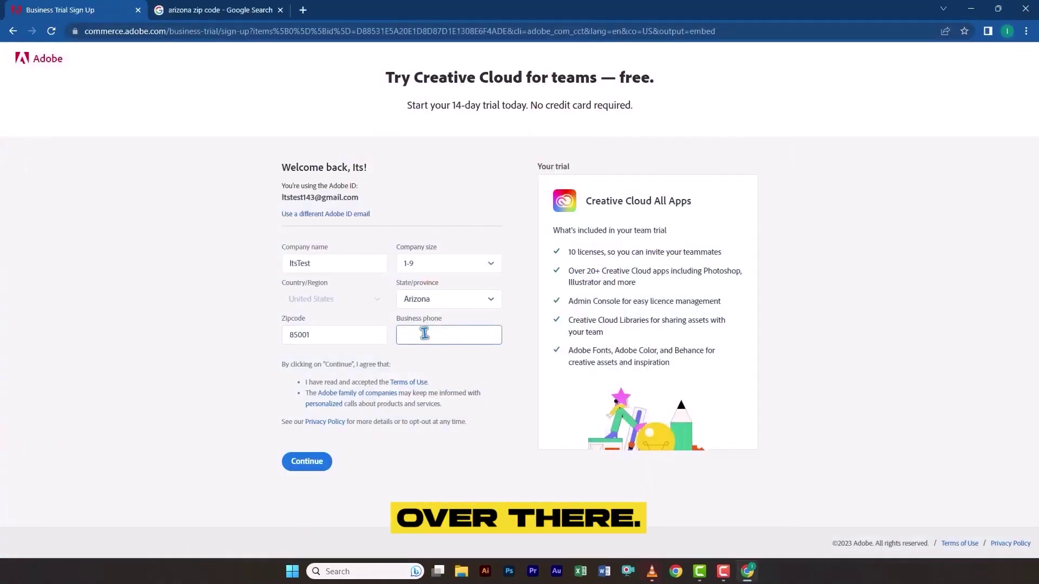
{"action": "key", "text": "ctrl+v"}
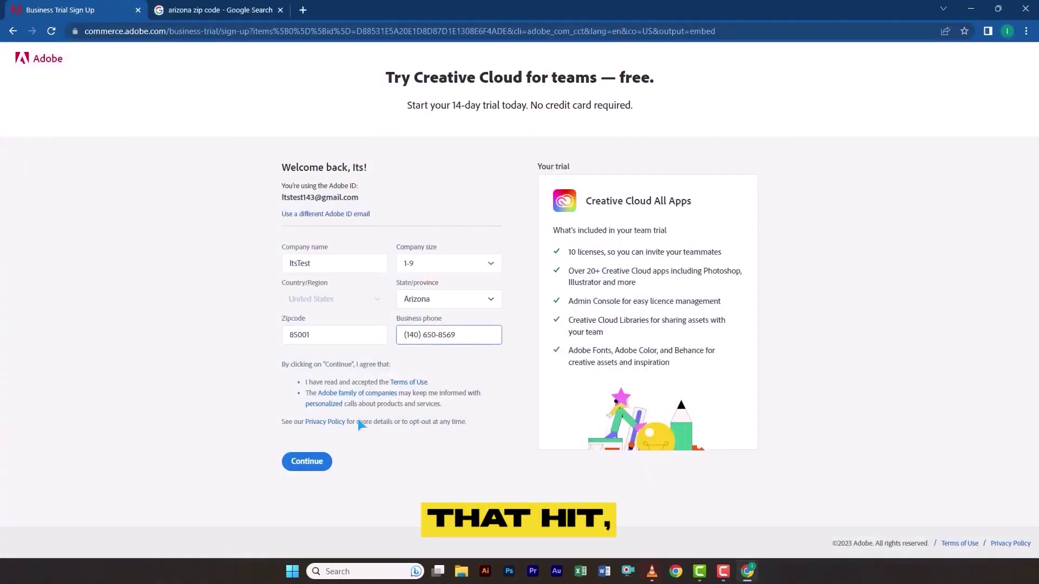
{"action": "left_click", "coordinate": [307, 462]}
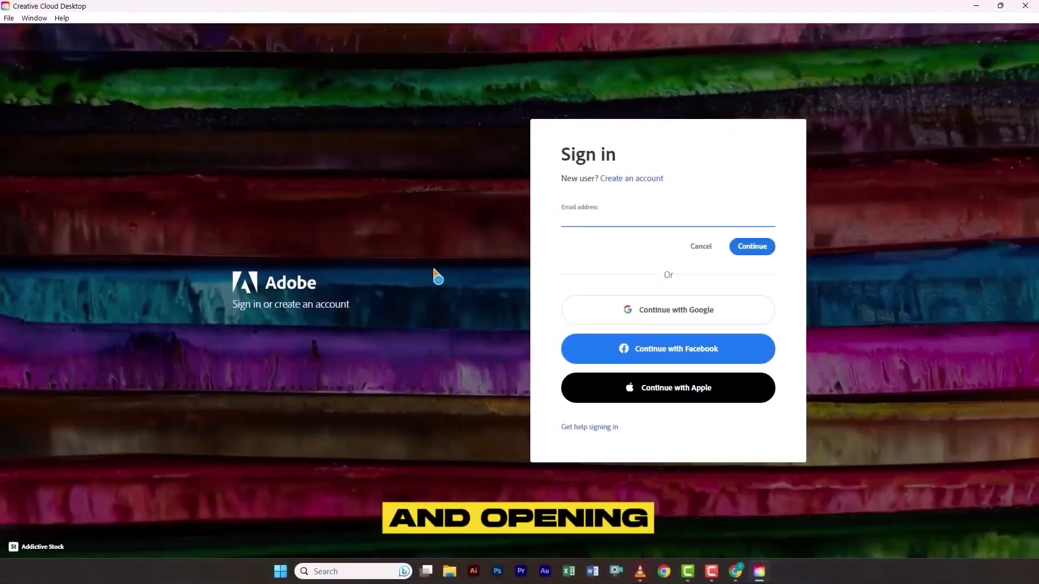
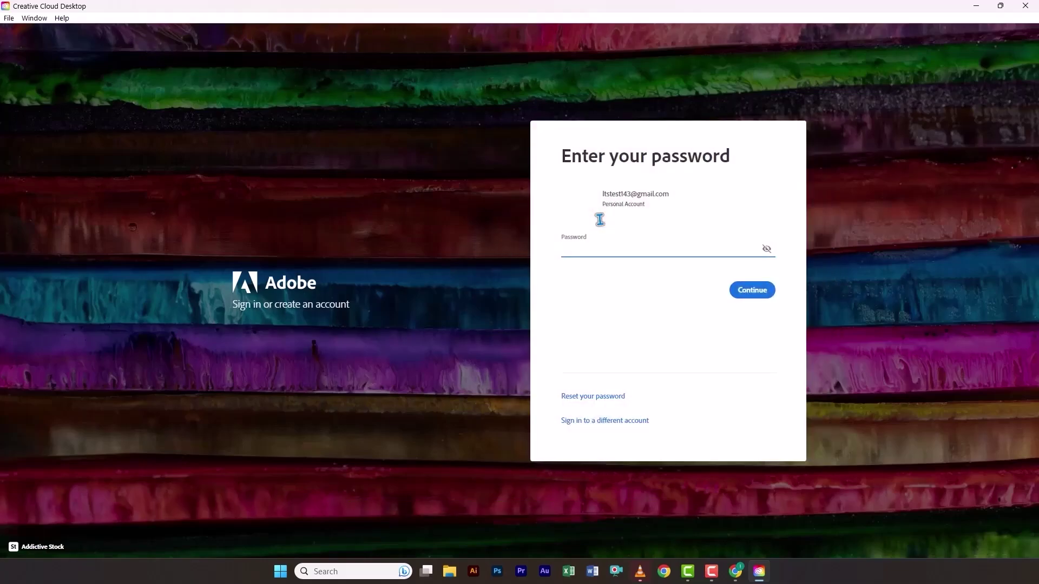
Enter the new Adobe account's e-mail and password in the Creative Cloud sign-in window
{"action": "type", "text": "•"}
{"action": "key", "text": "Return"}
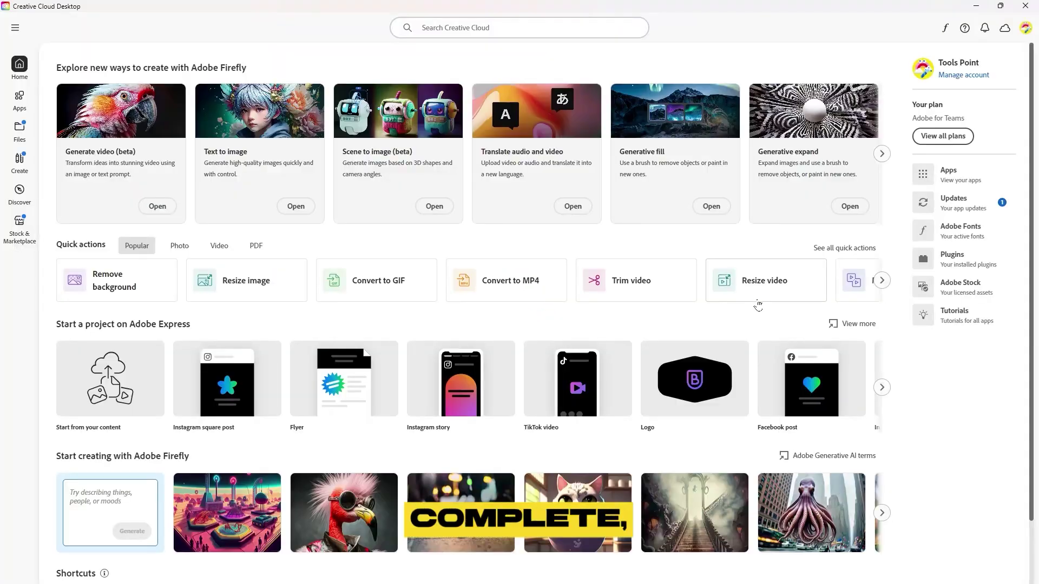
Show the Creative Cloud Apps page filtered to the Beta category
{"action": "left_click", "coordinate": [26, 108]}
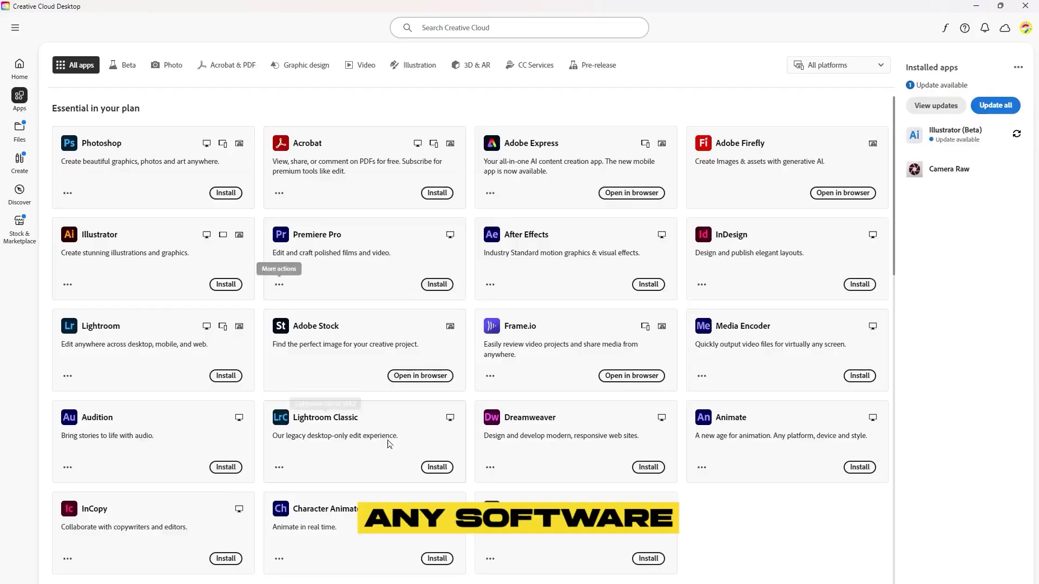
{"action": "scroll", "coordinate": [590, 330], "scroll_direction": "down", "scroll_amount": 15}
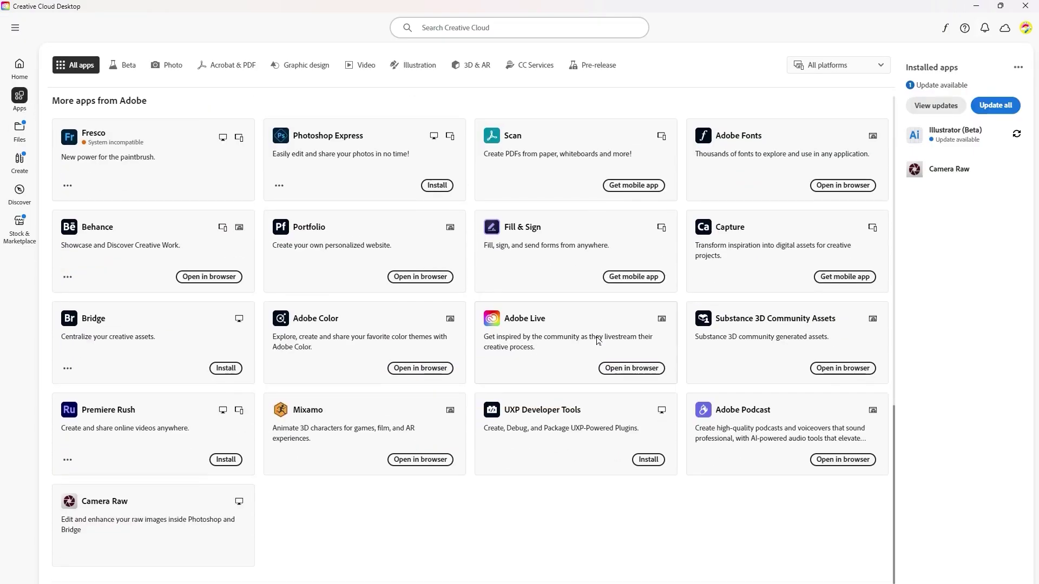
{"action": "scroll", "coordinate": [597, 340], "scroll_direction": "up", "scroll_amount": 5}
{"action": "scroll", "coordinate": [598, 340], "scroll_direction": "up", "scroll_amount": 10}
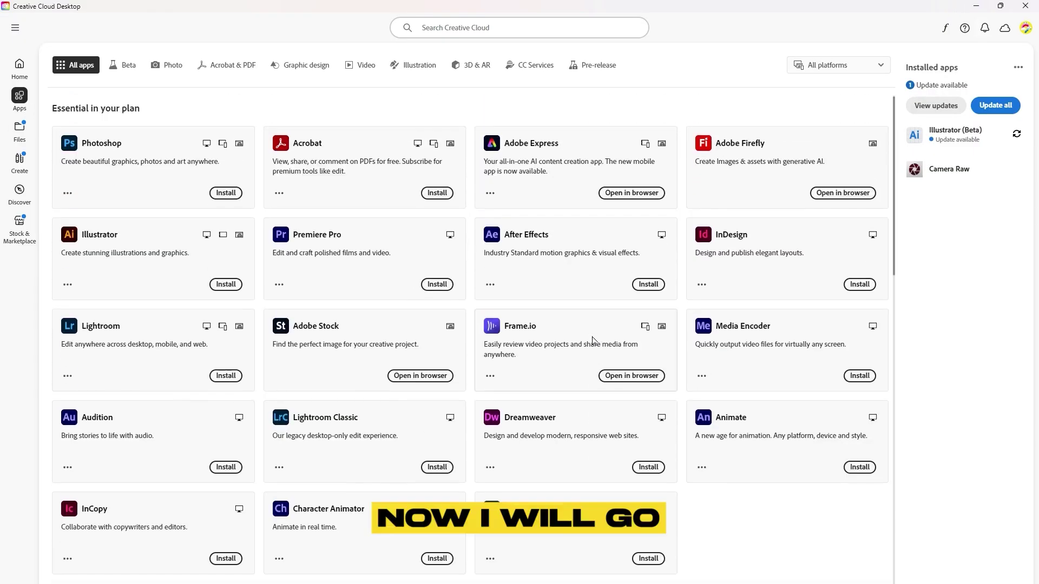
{"action": "left_click", "coordinate": [123, 65]}
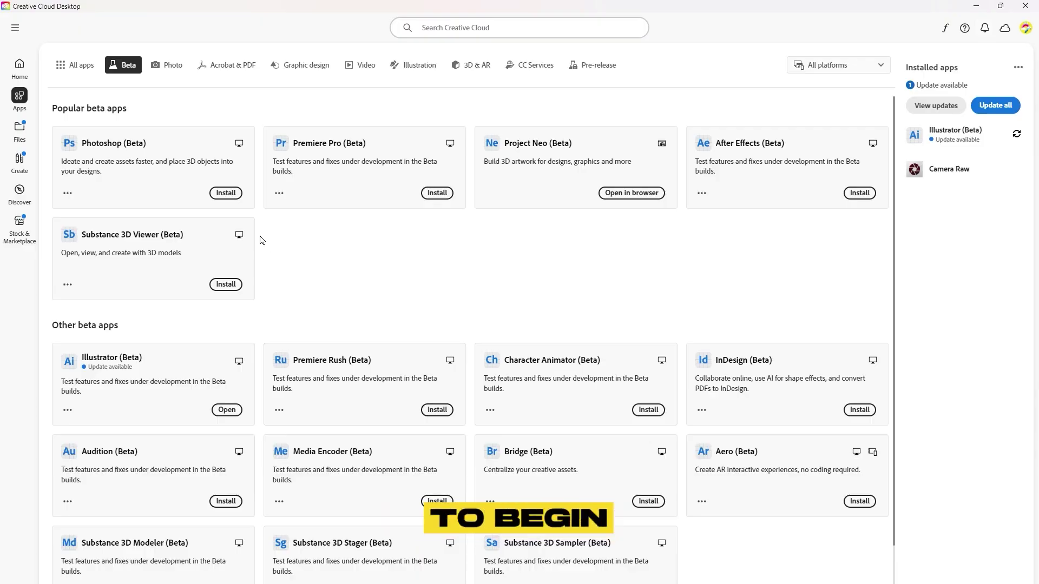
Install Photoshop (Beta) from its card and launch it once installed
{"action": "left_click", "coordinate": [226, 194]}
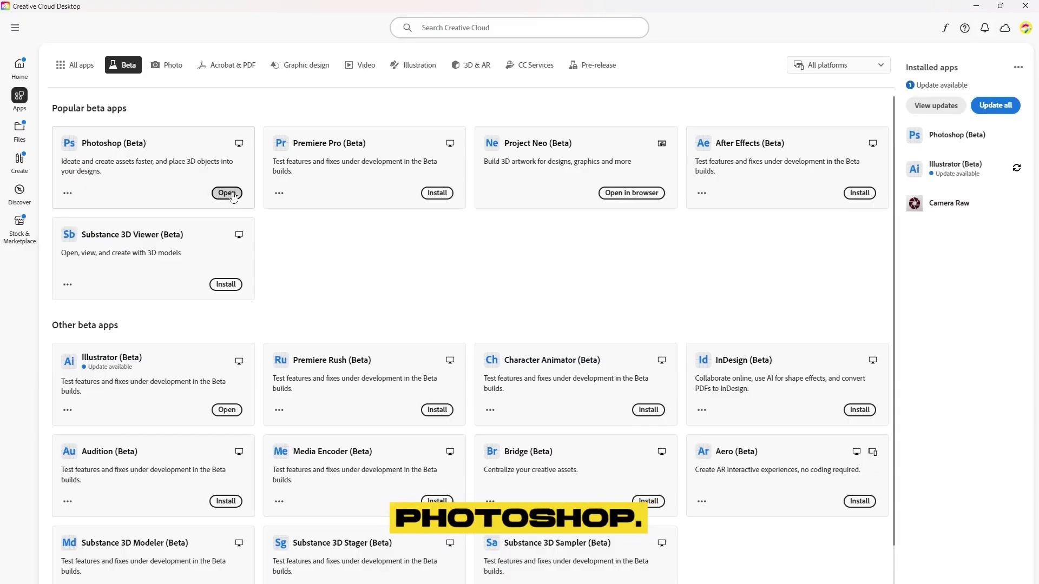
{"action": "left_click", "coordinate": [232, 196]}
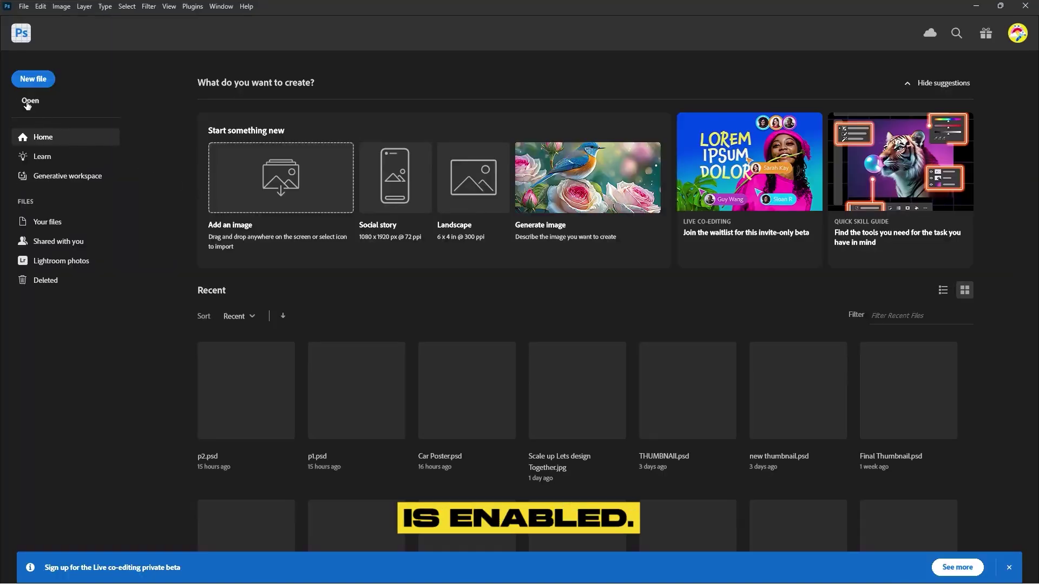
Open action-auto-racing-bike-163414.jpg from the Wallpapers folder
{"action": "left_click", "coordinate": [28, 102]}
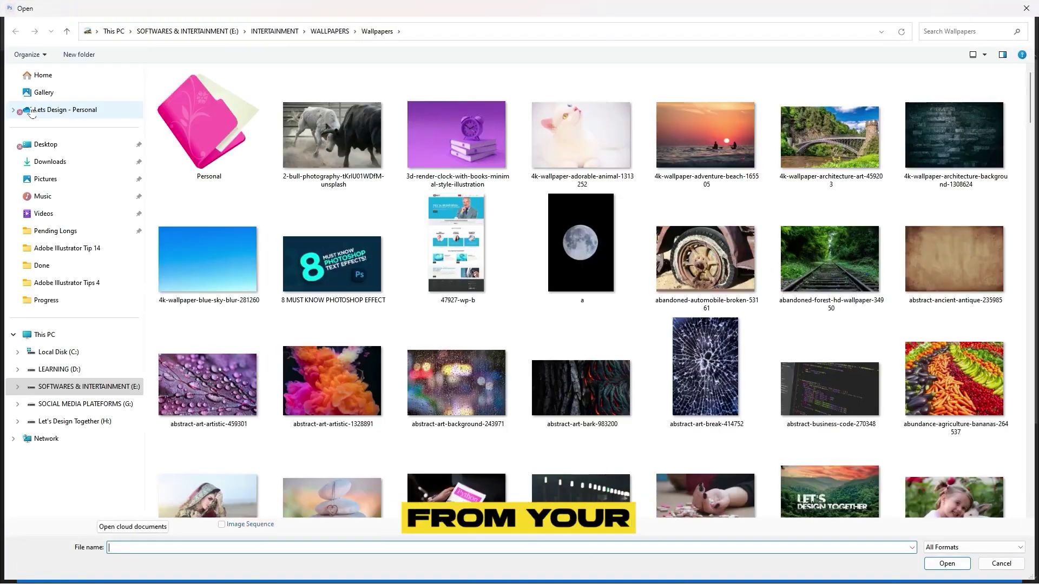
{"action": "scroll", "coordinate": [721, 259], "scroll_direction": "down", "scroll_amount": 3}
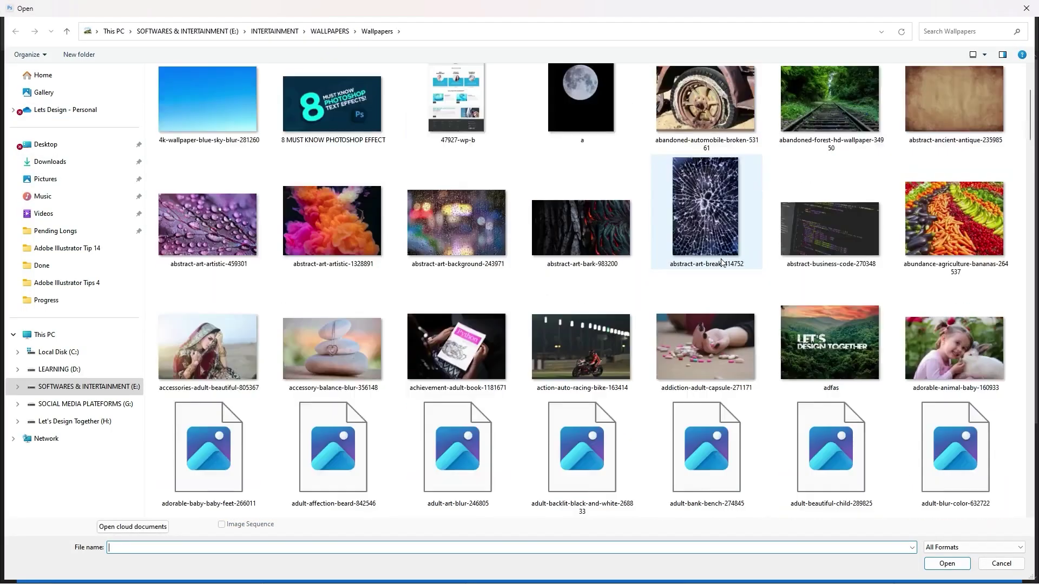
{"action": "double_click", "coordinate": [583, 356]}
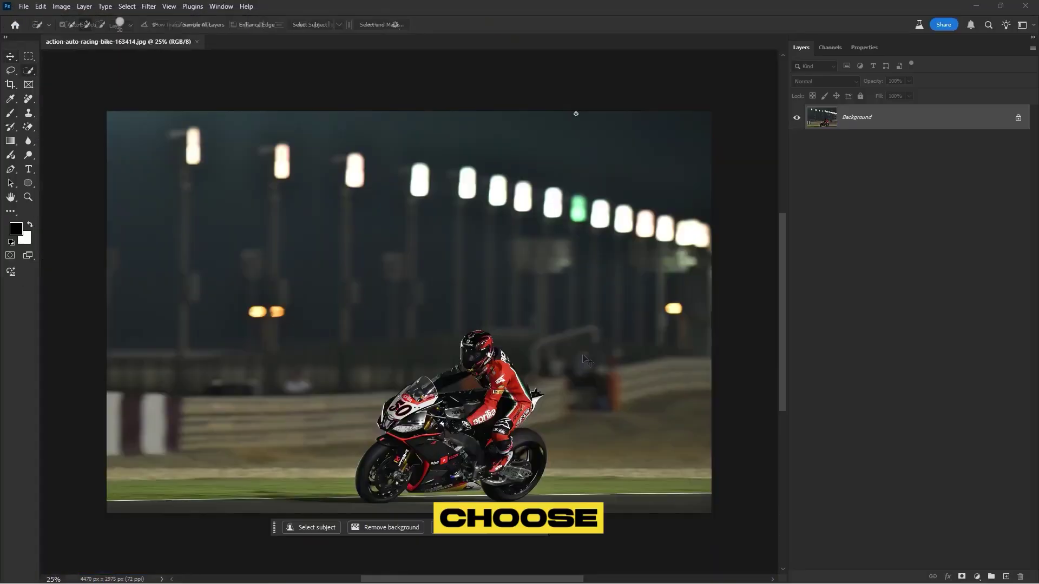
Select a rectangle around the bike and rider, Generative Fill it with 'Remove Bike', and fit the view
{"action": "left_click_drag", "start_coordinate": [337, 311], "coordinate": [557, 505]}
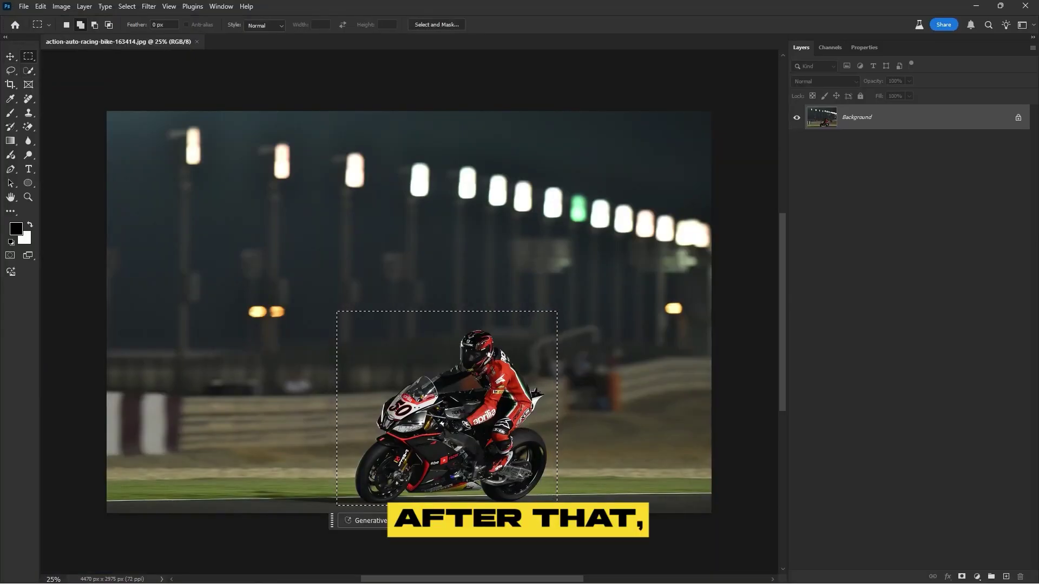
{"action": "left_click", "coordinate": [367, 521]}
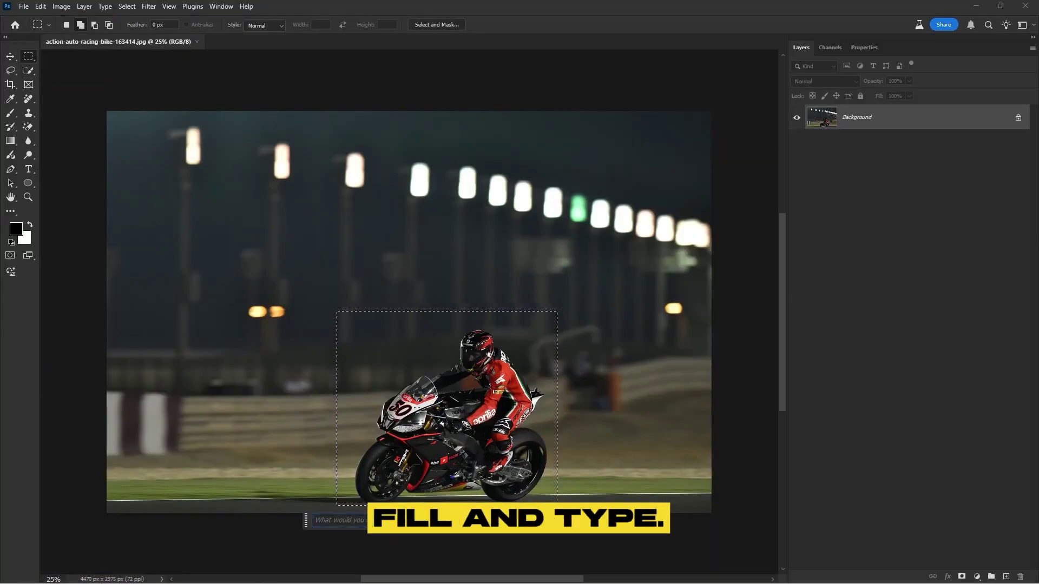
{"action": "type", "text": "Remove Bike"}
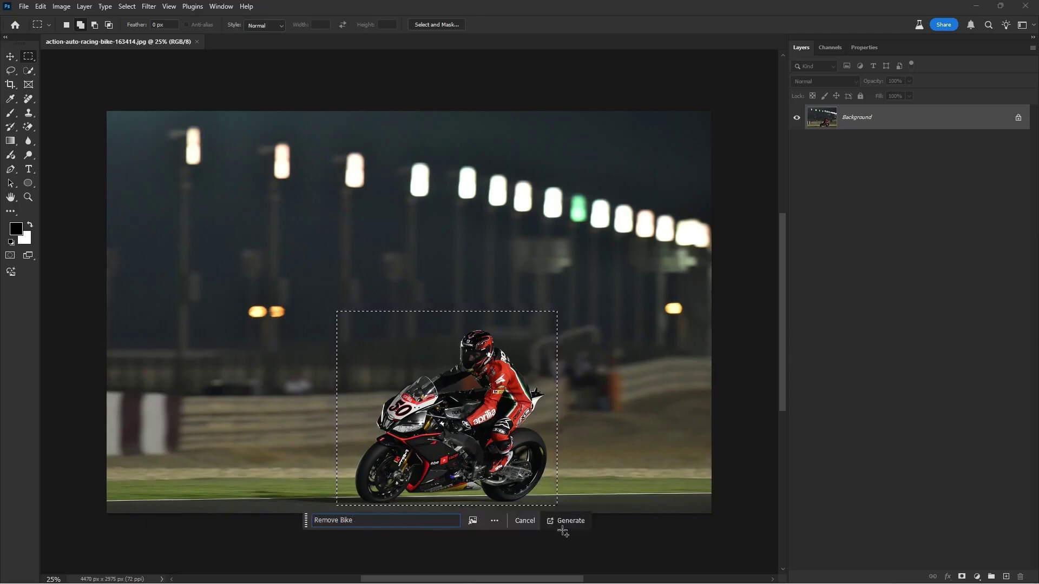
{"action": "left_click", "coordinate": [571, 521]}
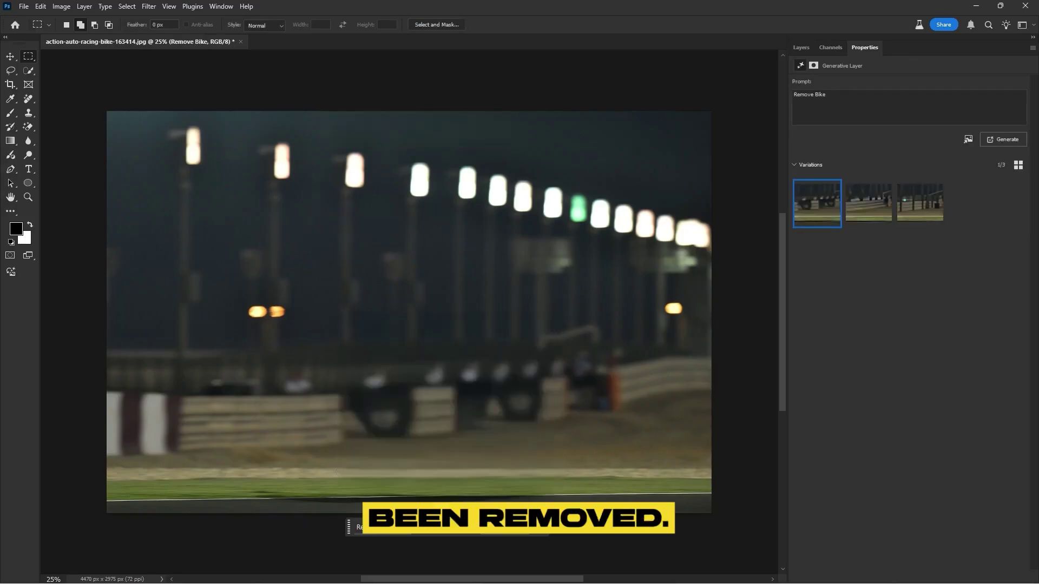
{"action": "key", "text": "ctrl+0"}
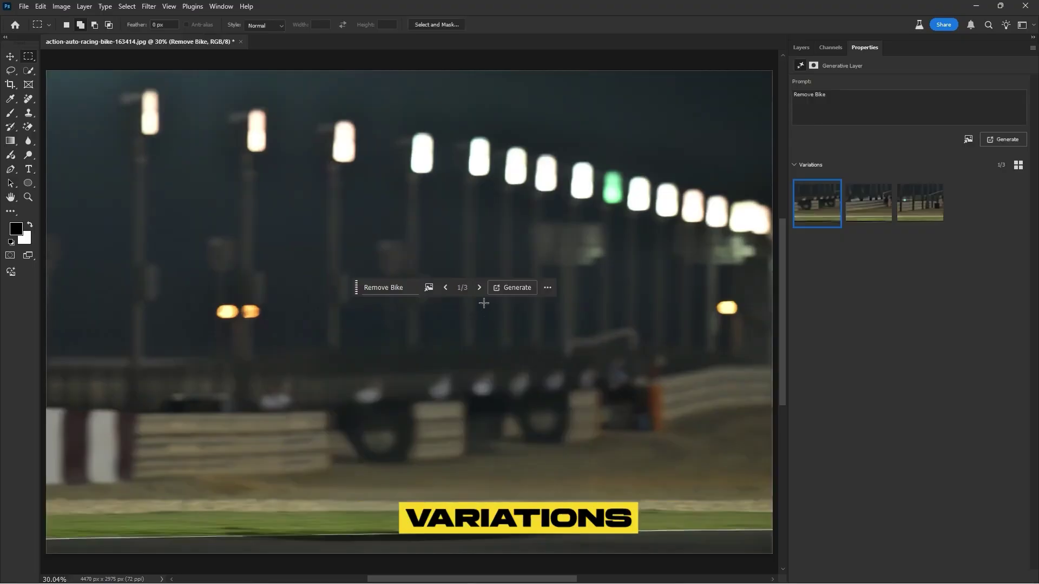